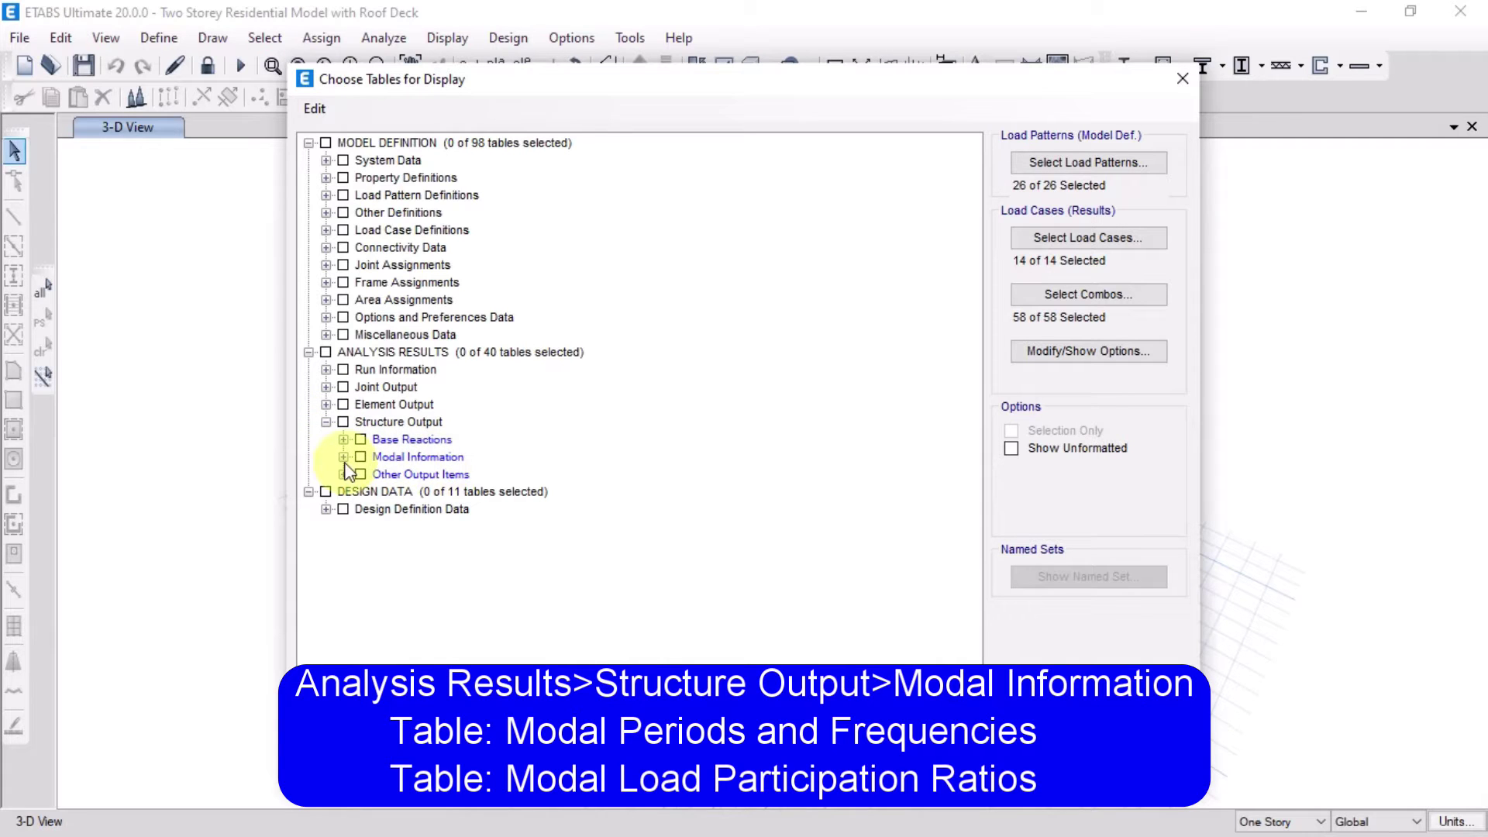
Display the Modal Periods And Frequencies and Modal Load Participation Ratios tables from the Modal Information results.
{"action": "left_click", "coordinate": [342, 457]}
{"action": "left_click", "coordinate": [458, 474]}
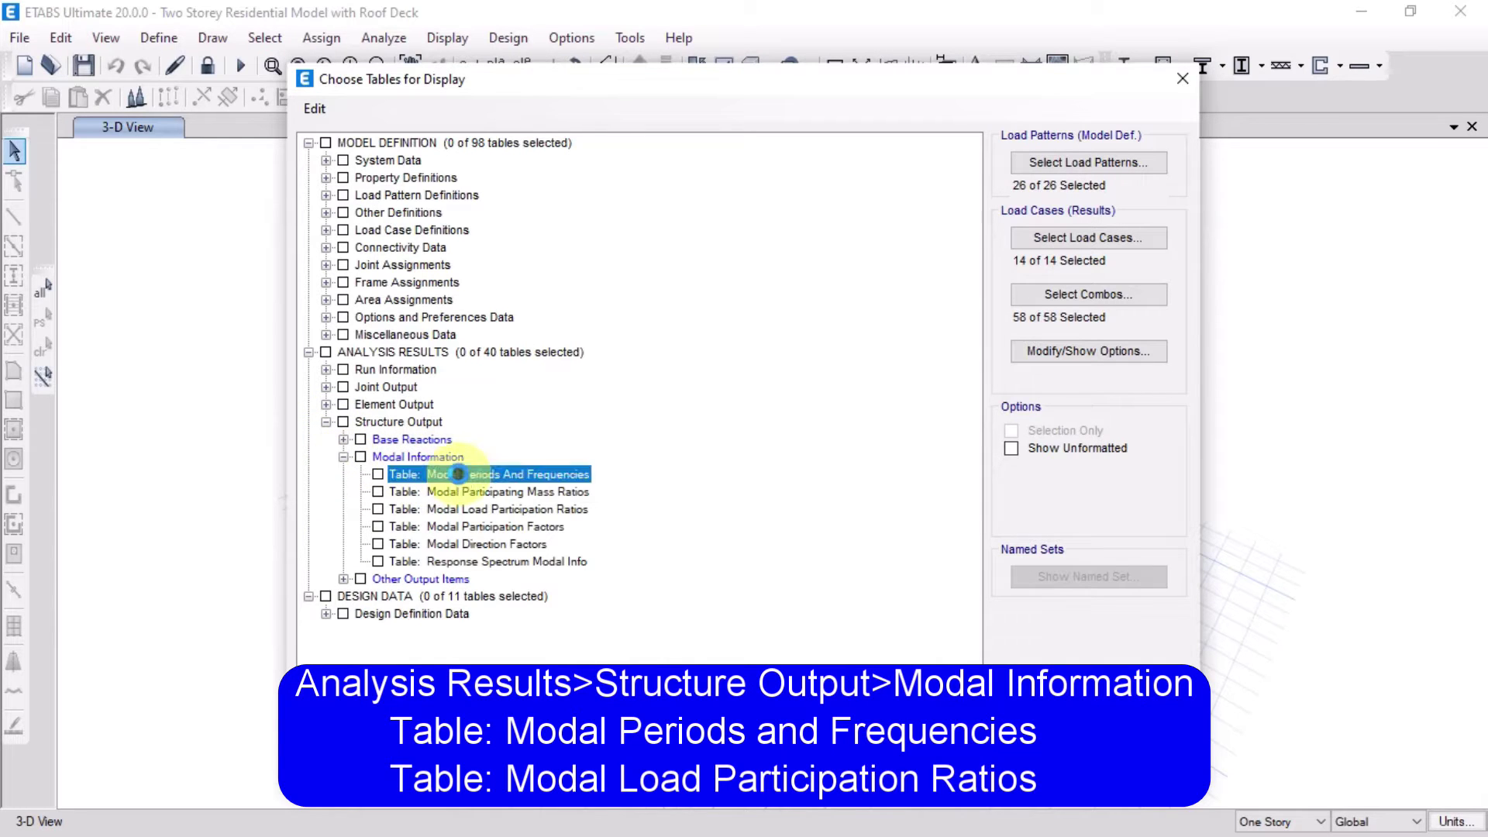
{"action": "left_click", "coordinate": [518, 512]}
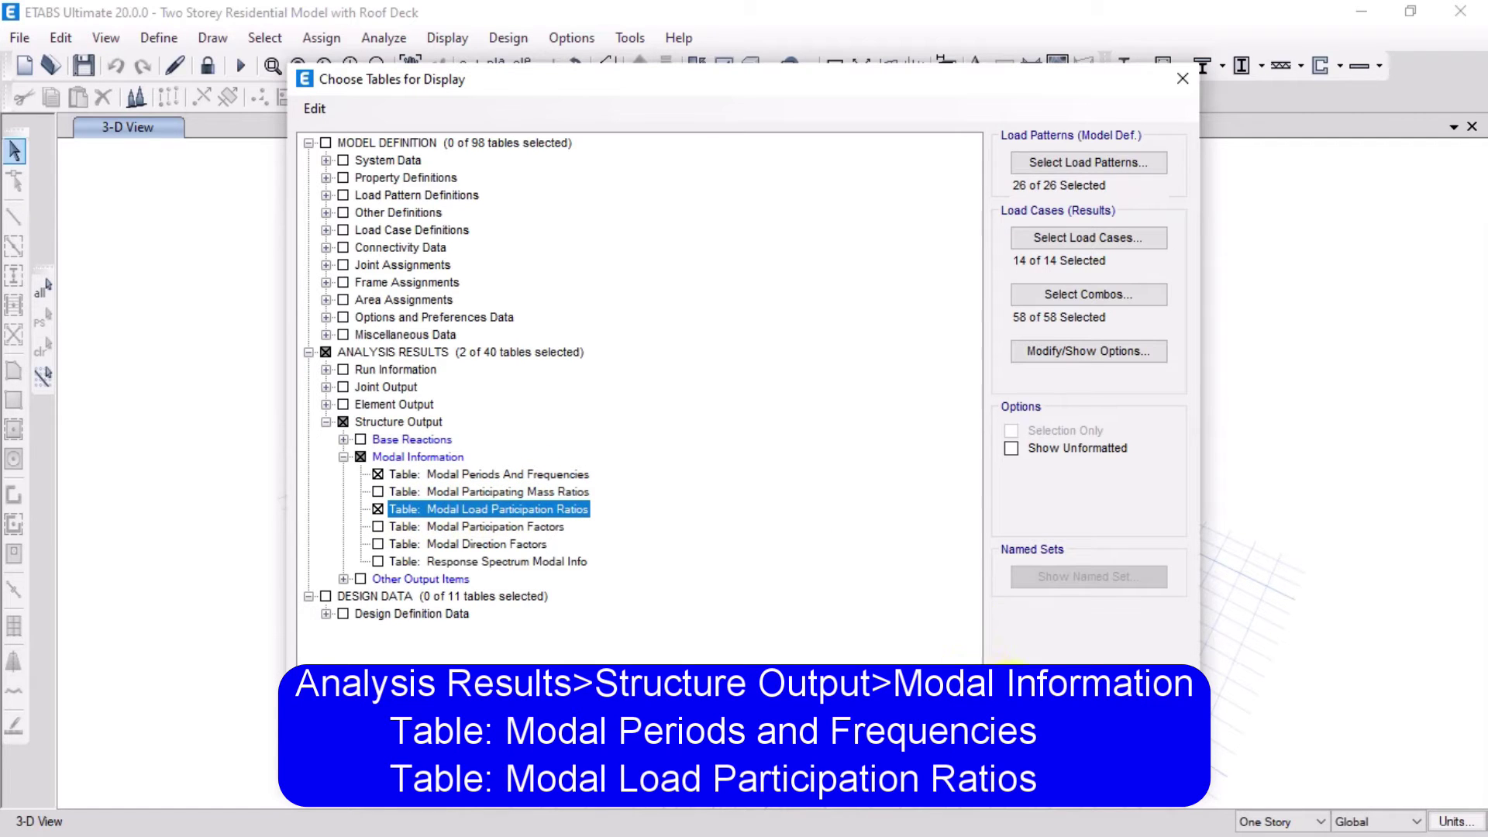
{"action": "left_click", "coordinate": [1039, 720]}
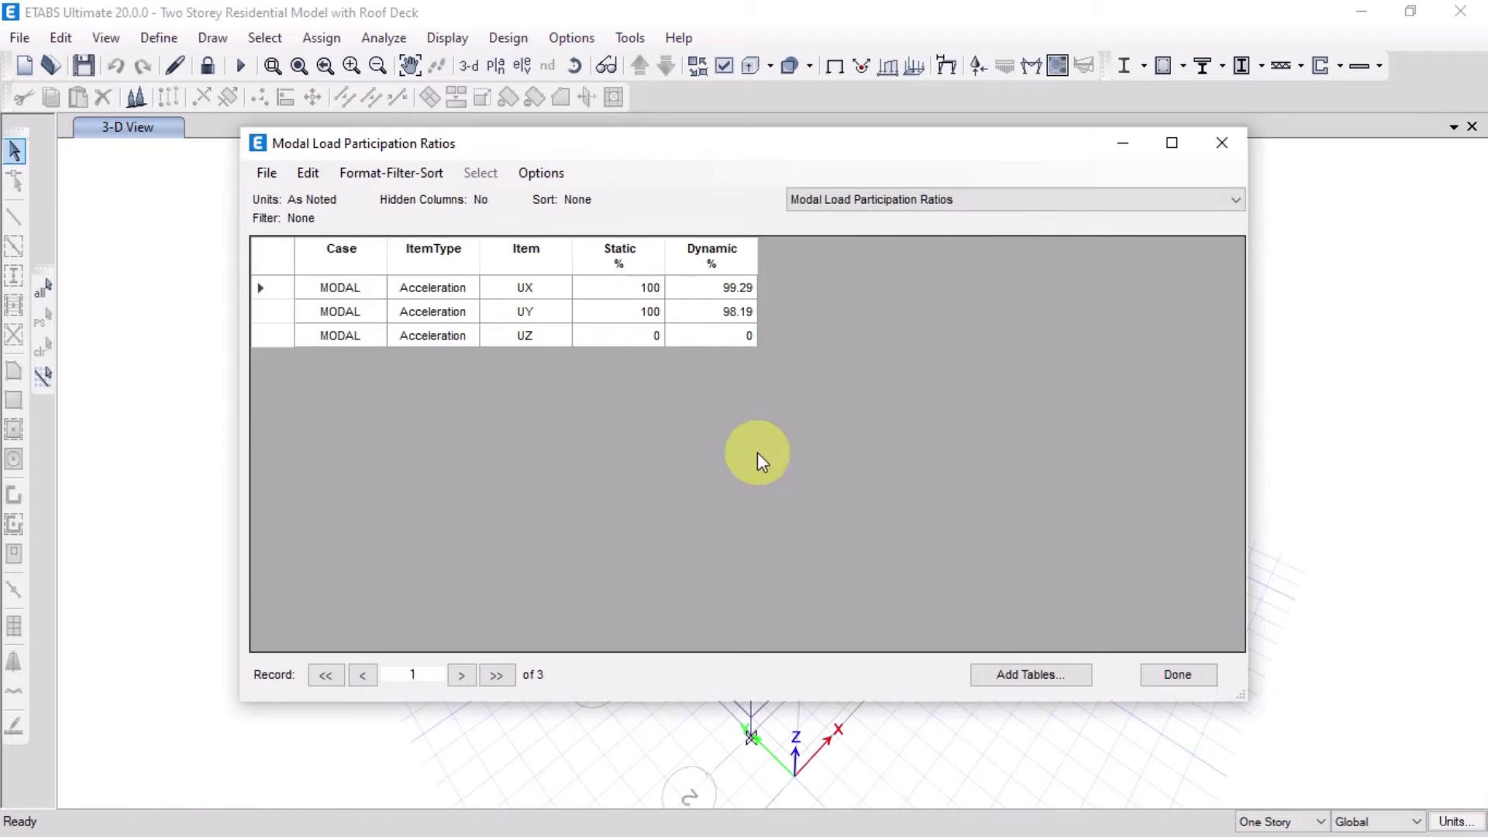
Switch the displayed results table to Modal Periods And Frequencies.
{"action": "left_click", "coordinate": [857, 203]}
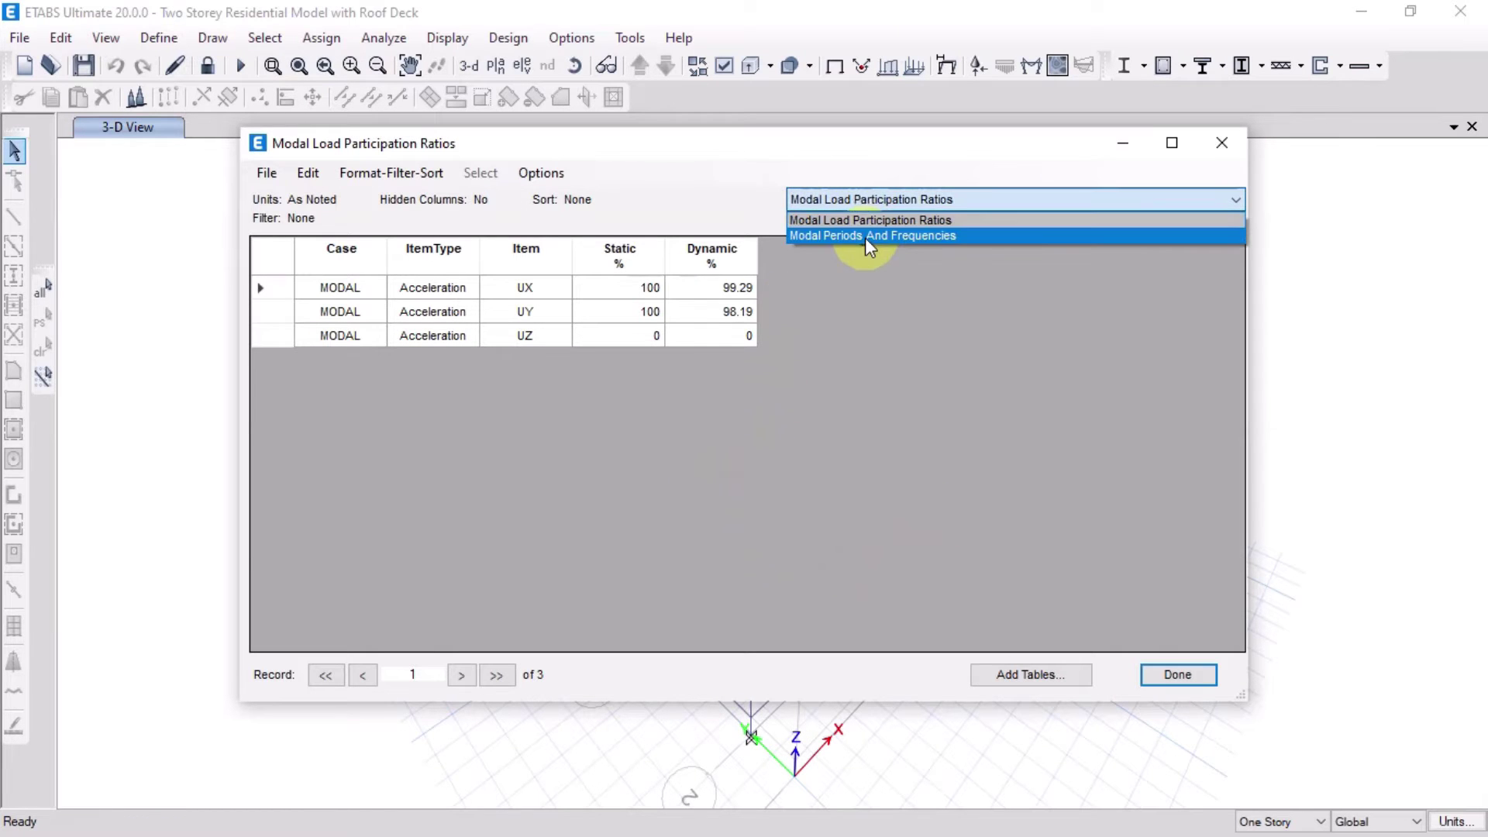
{"action": "left_click", "coordinate": [865, 236]}
{"action": "left_click", "coordinate": [920, 203]}
{"action": "left_click", "coordinate": [909, 242]}
Switch to File Explorer and open the Modal Analysis workbook from the Post Analysis Checks folder.
{"action": "key", "text": "super"}
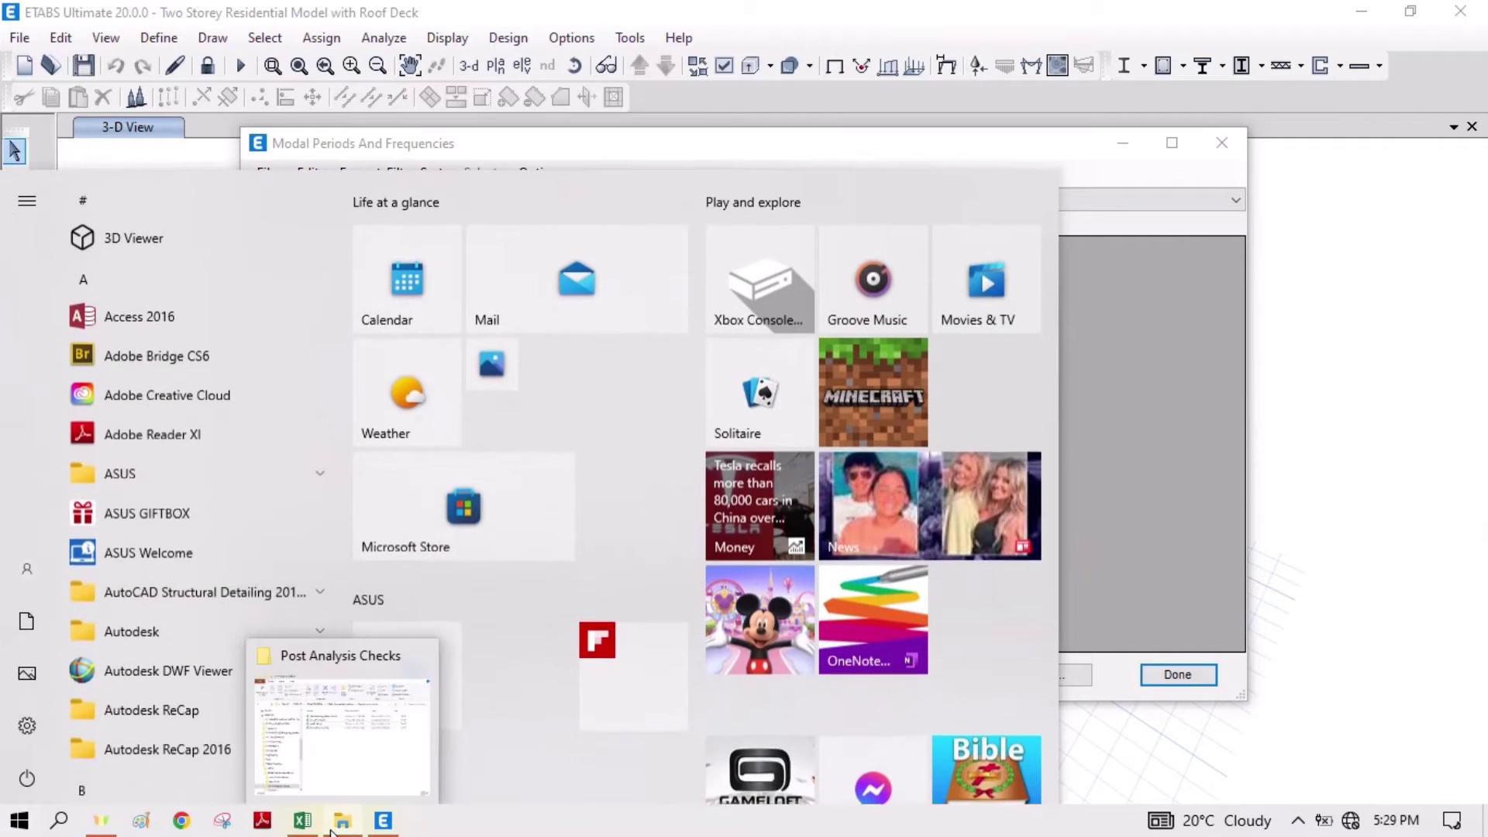
{"action": "left_click", "coordinate": [343, 824]}
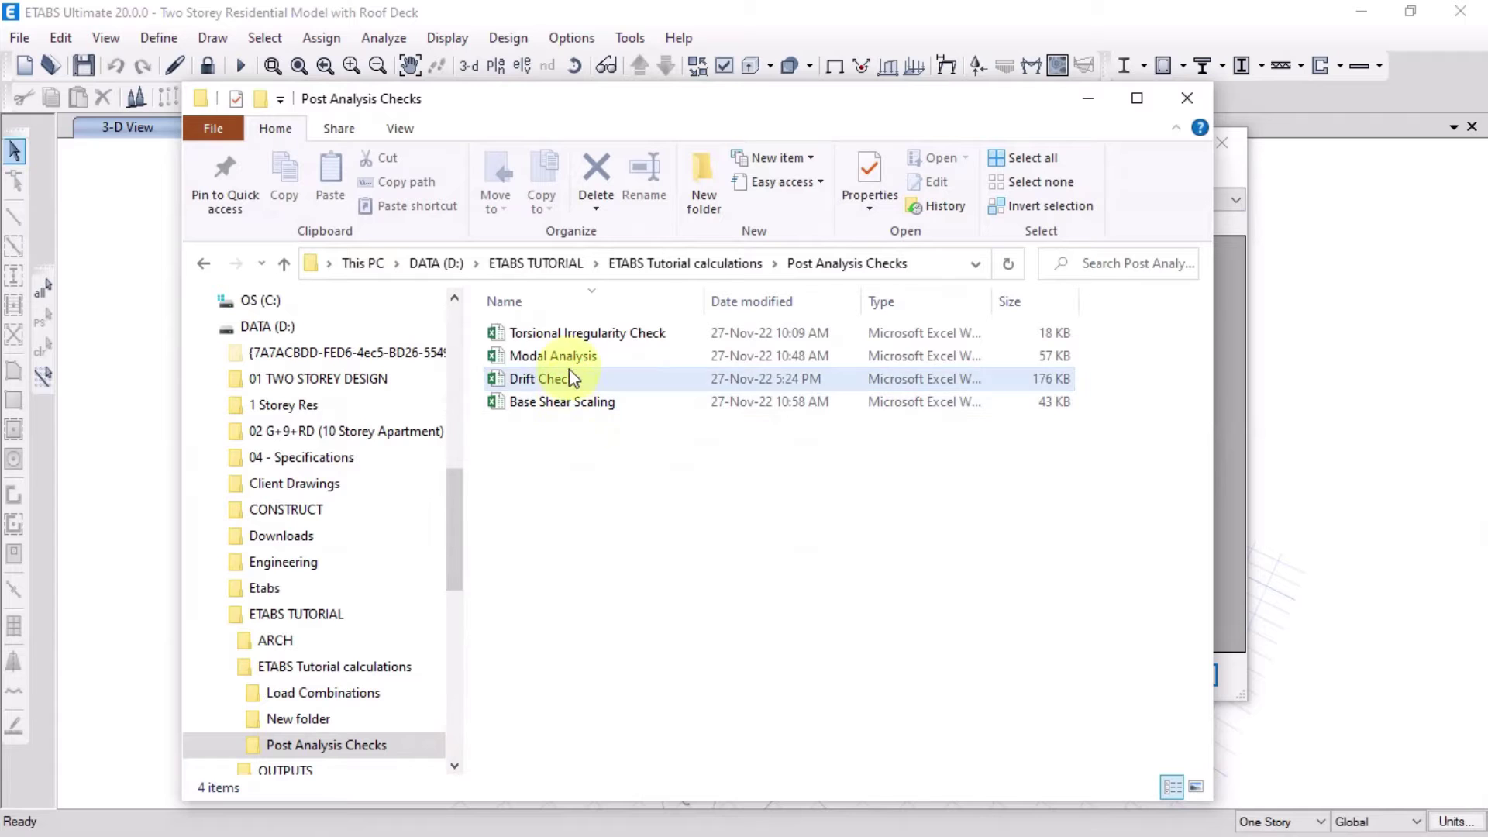
{"action": "left_click", "coordinate": [569, 360]}
{"action": "double_click", "coordinate": [568, 359]}
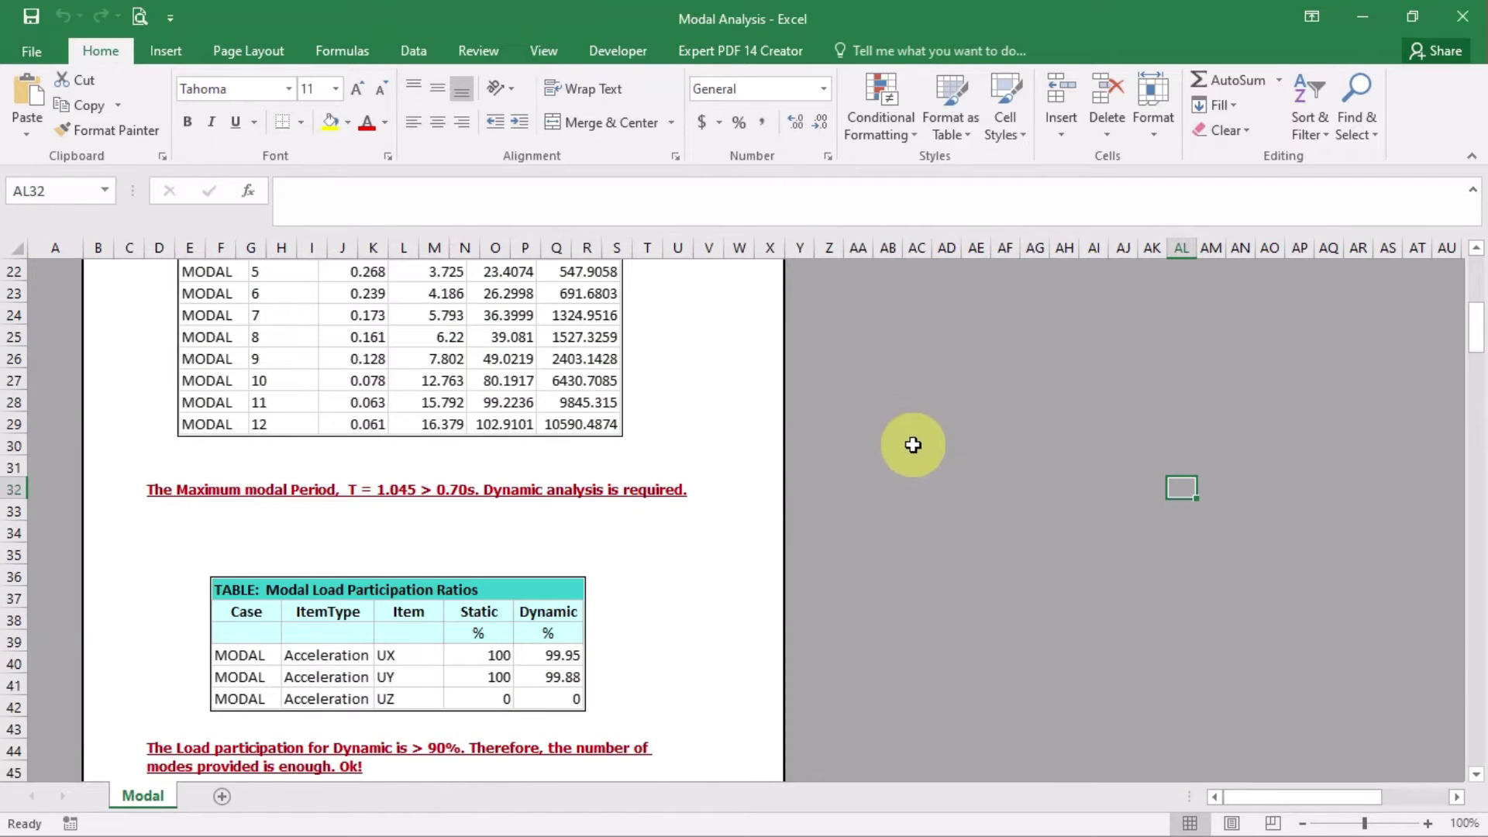
Delete the old embedded Modal Periods And Frequencies and Modal Load Participation Ratios tables from the Modal sheet.
{"action": "scroll", "coordinate": [821, 498], "scroll_direction": "up", "scroll_amount": 5}
{"action": "left_click", "coordinate": [545, 503]}
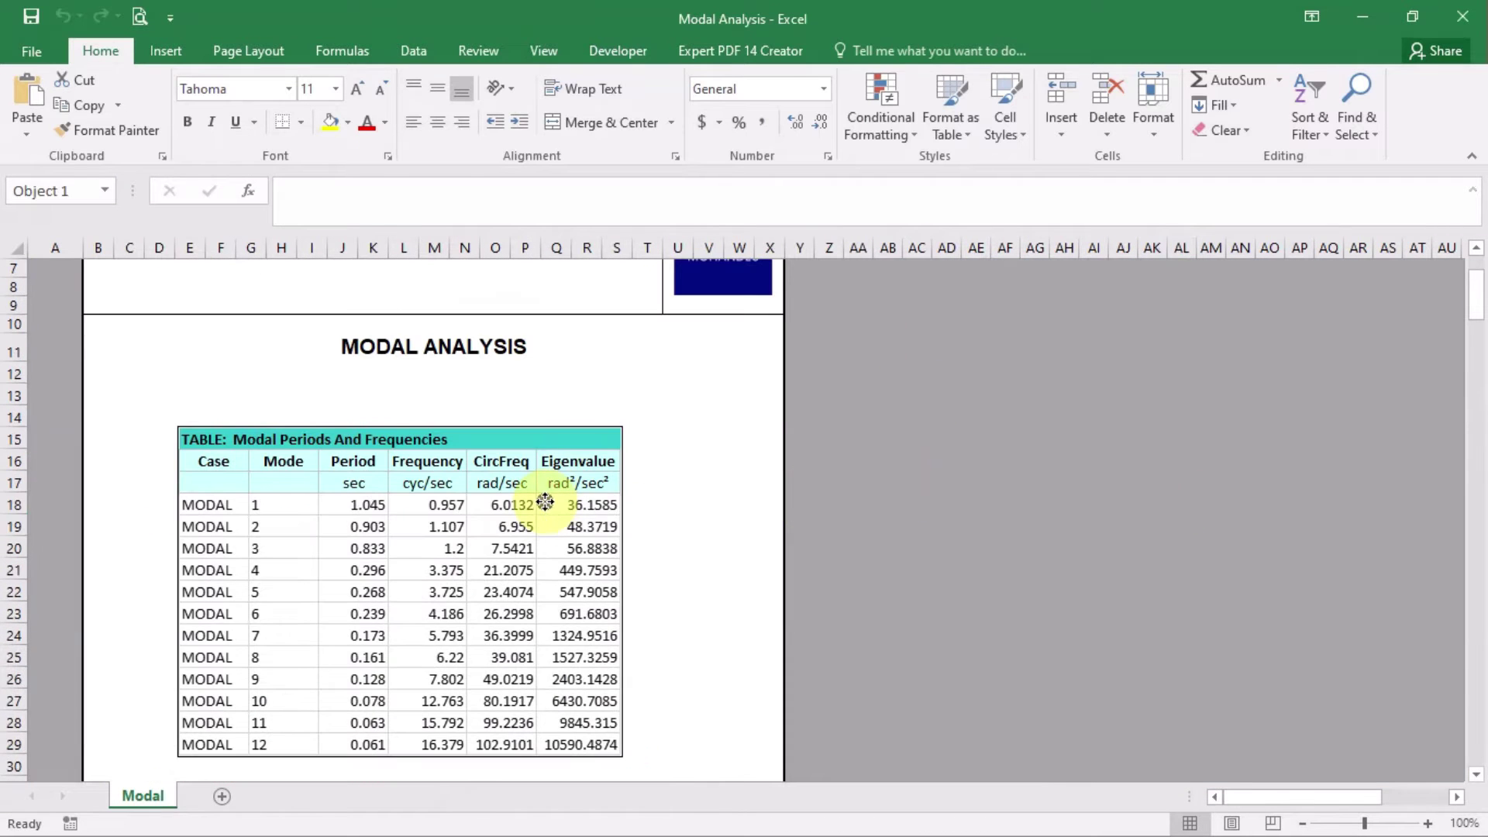
{"action": "key", "text": "Delete"}
{"action": "scroll", "coordinate": [545, 503], "scroll_direction": "down", "scroll_amount": 7}
{"action": "left_click", "coordinate": [541, 405]}
{"action": "key", "text": "Delete"}
{"action": "scroll", "coordinate": [472, 445], "scroll_direction": "up", "scroll_amount": 5}
{"action": "scroll", "coordinate": [472, 444], "scroll_direction": "up", "scroll_amount": 4}
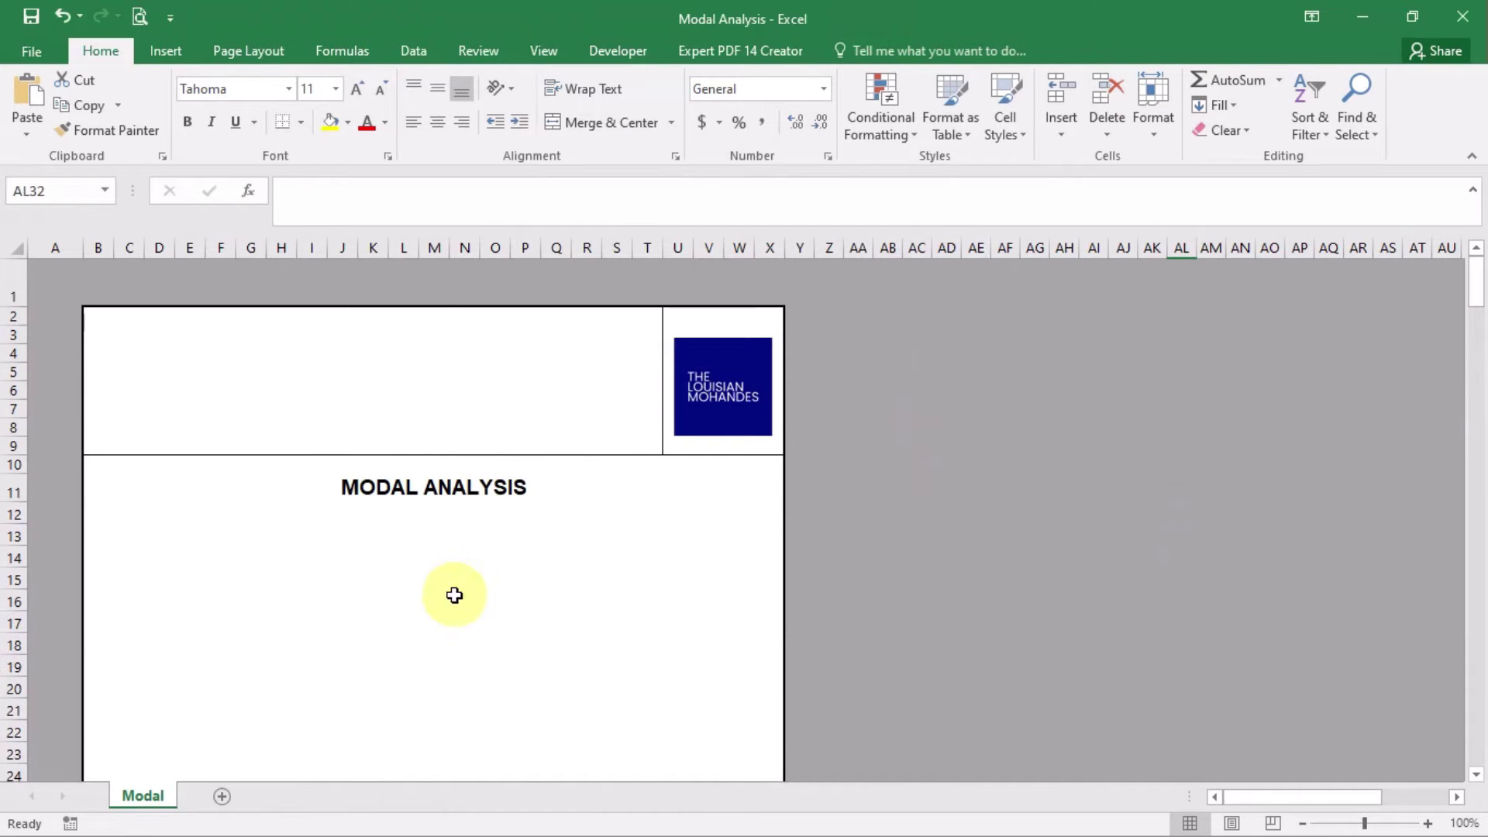
Switch back to ETABS and examine the period, frequency, circular frequency and eigenvalue columns, especially the mode 1 period.
{"action": "key", "text": "super"}
{"action": "left_click", "coordinate": [388, 823]}
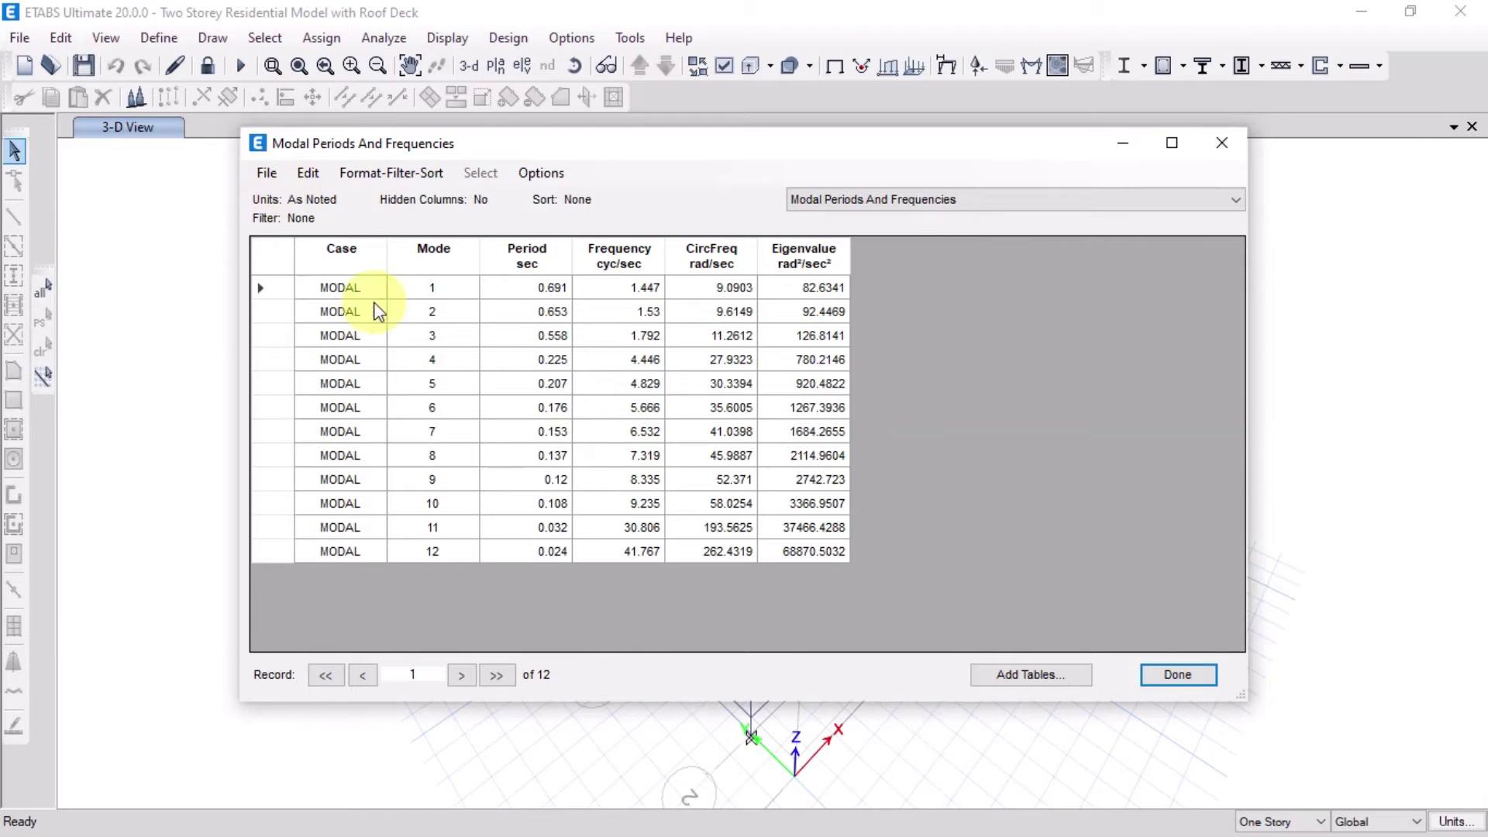
{"action": "left_click", "coordinate": [520, 288]}
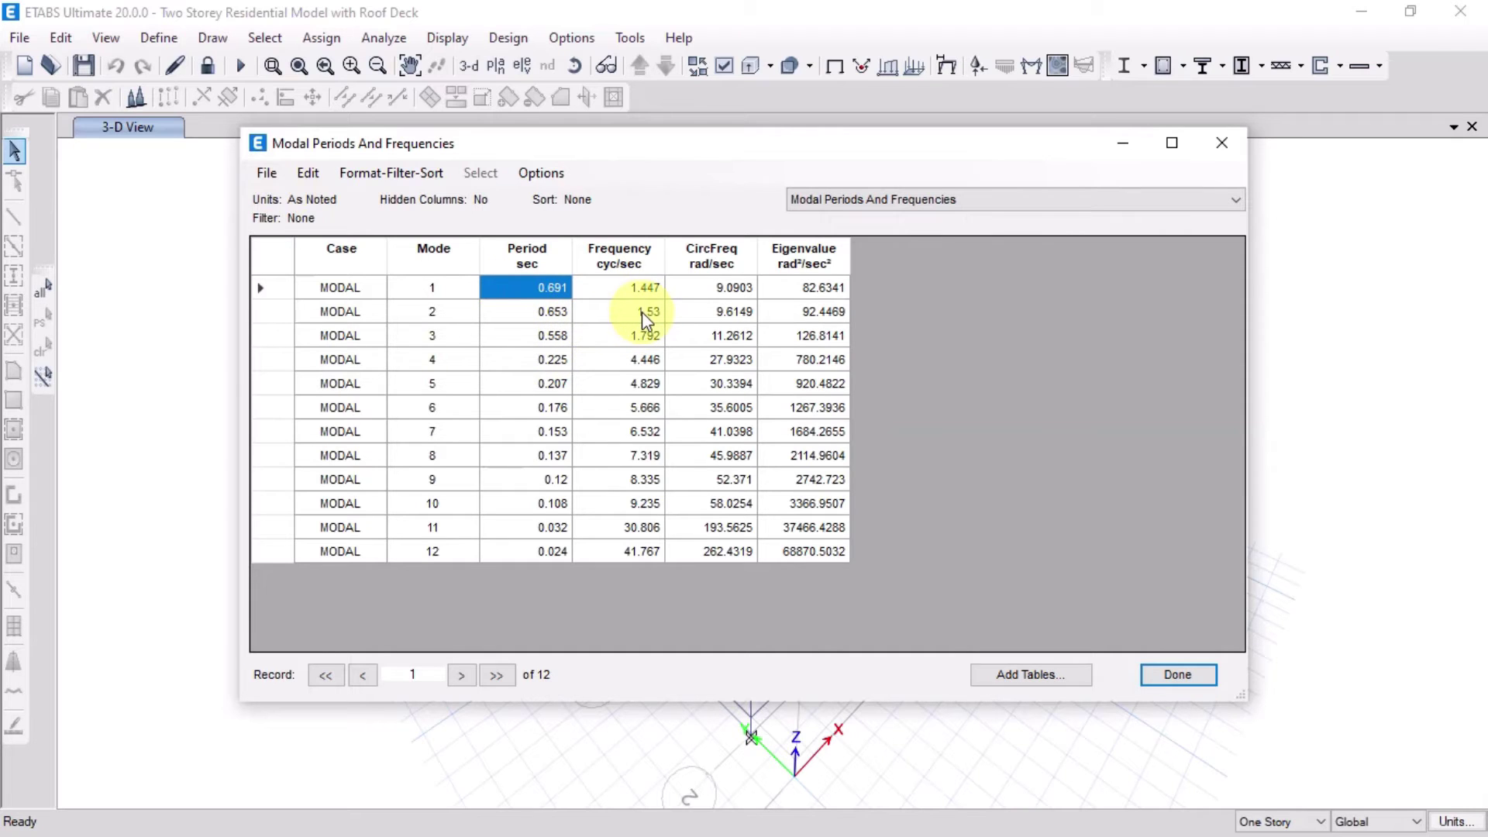
{"action": "left_click", "coordinate": [632, 259]}
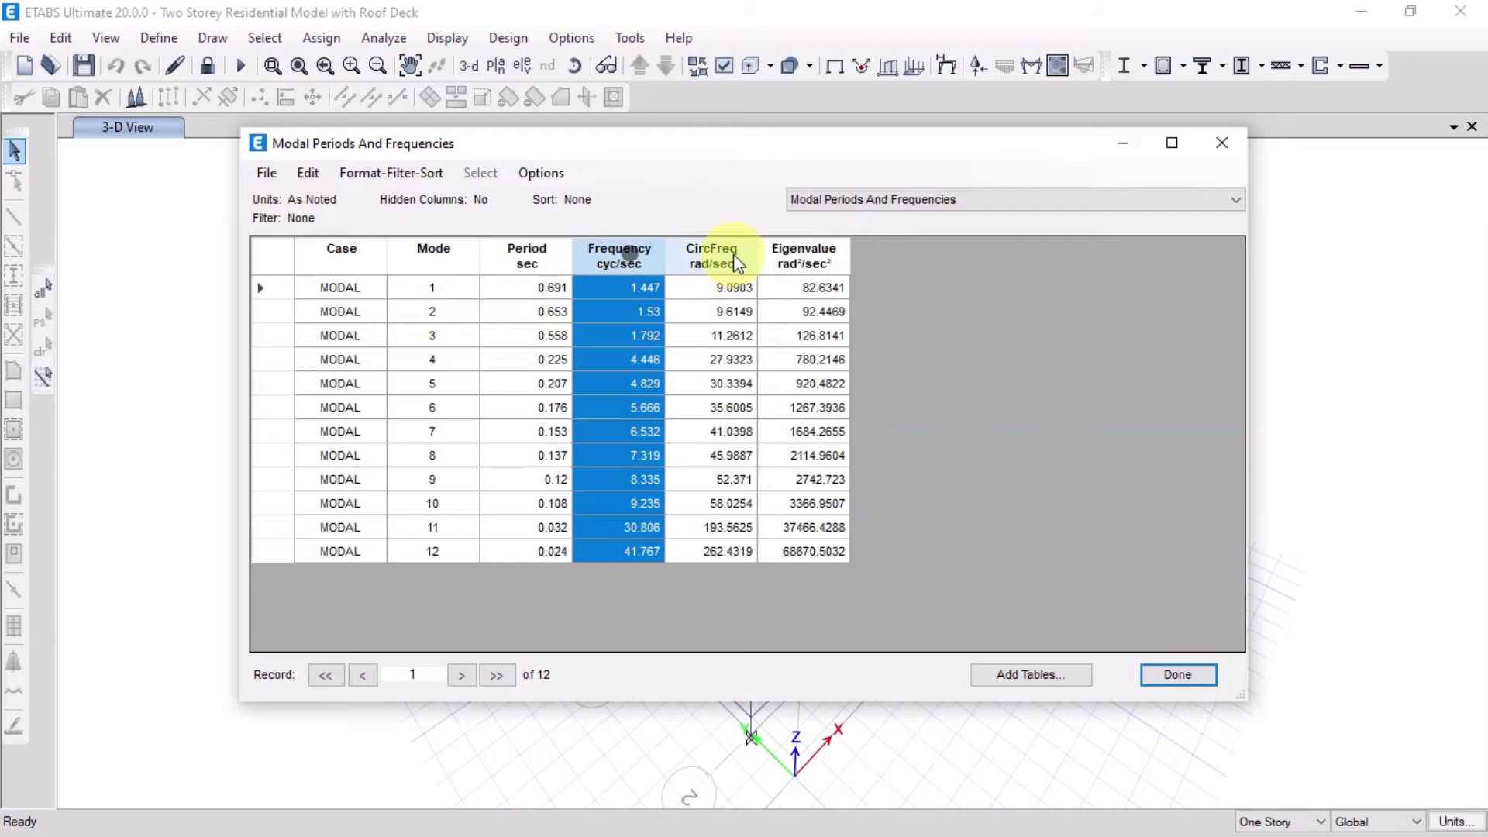
{"action": "left_click", "coordinate": [705, 258]}
{"action": "left_click", "coordinate": [798, 257]}
{"action": "left_click", "coordinate": [540, 263]}
{"action": "left_click", "coordinate": [555, 288]}
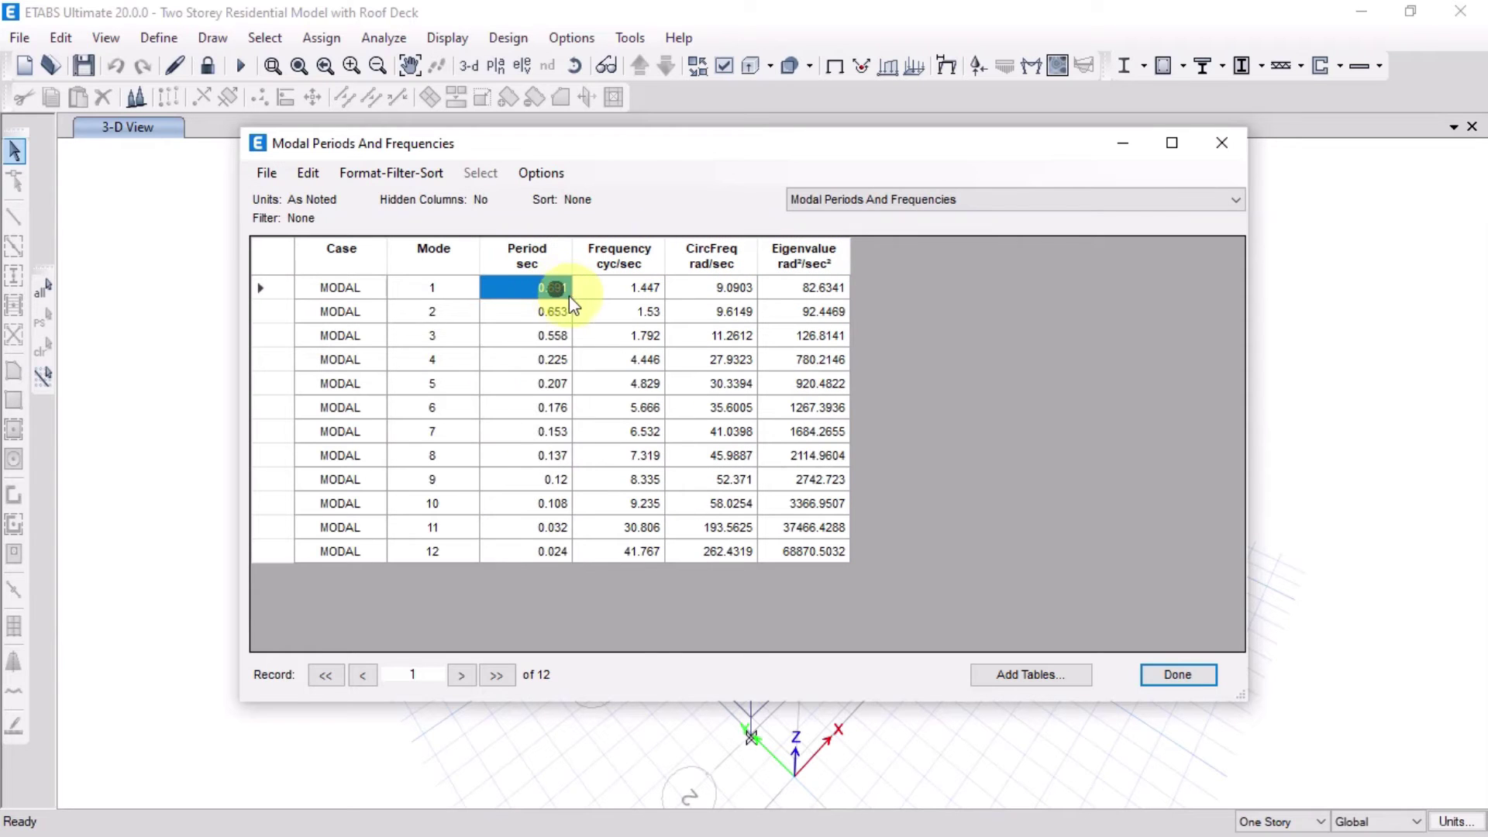
{"action": "left_click", "coordinate": [467, 289]}
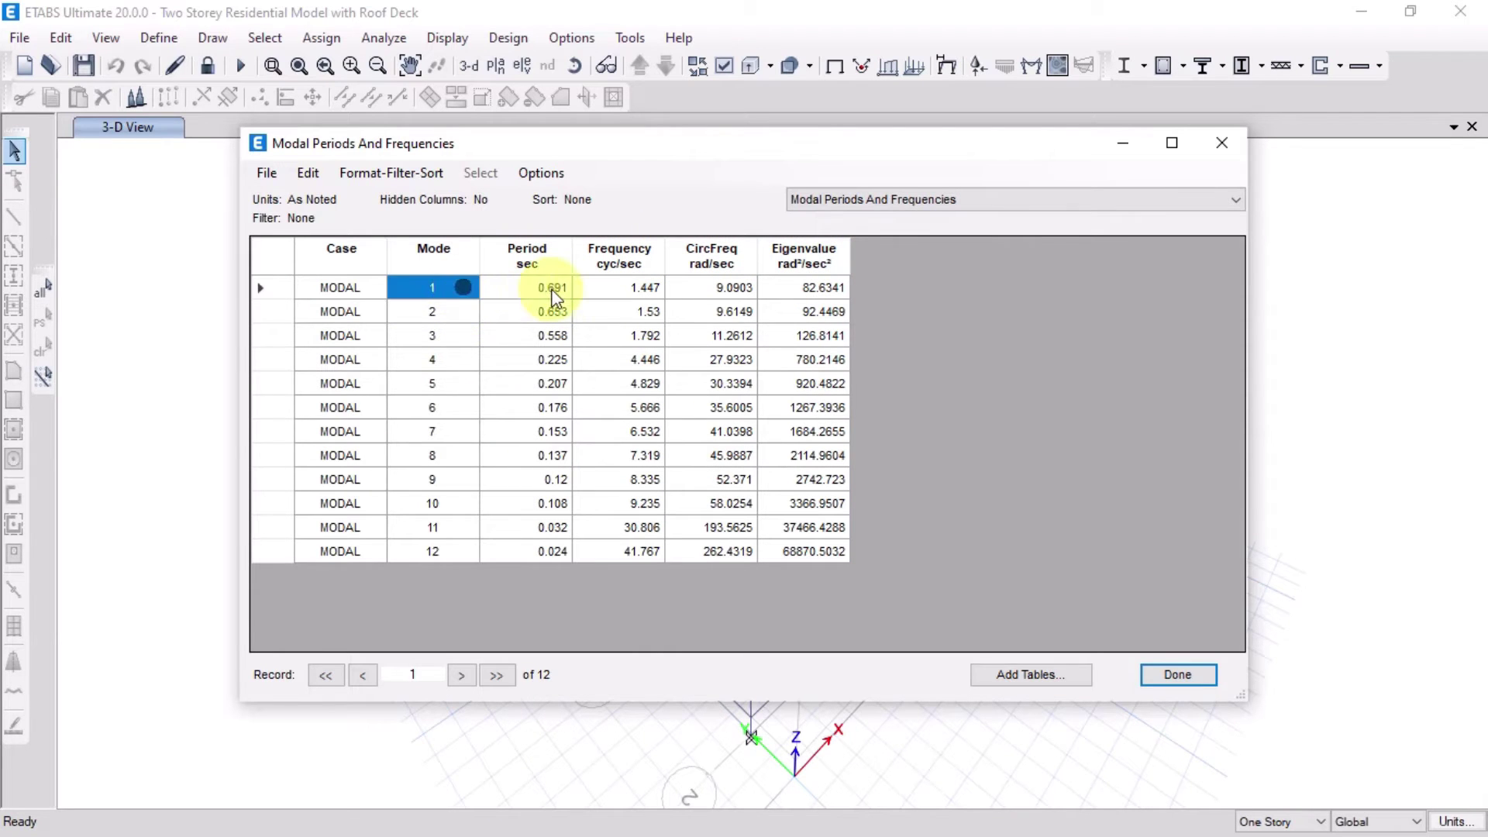
Export the current Modal Periods And Frequencies table to Excel.
{"action": "left_click", "coordinate": [267, 172]}
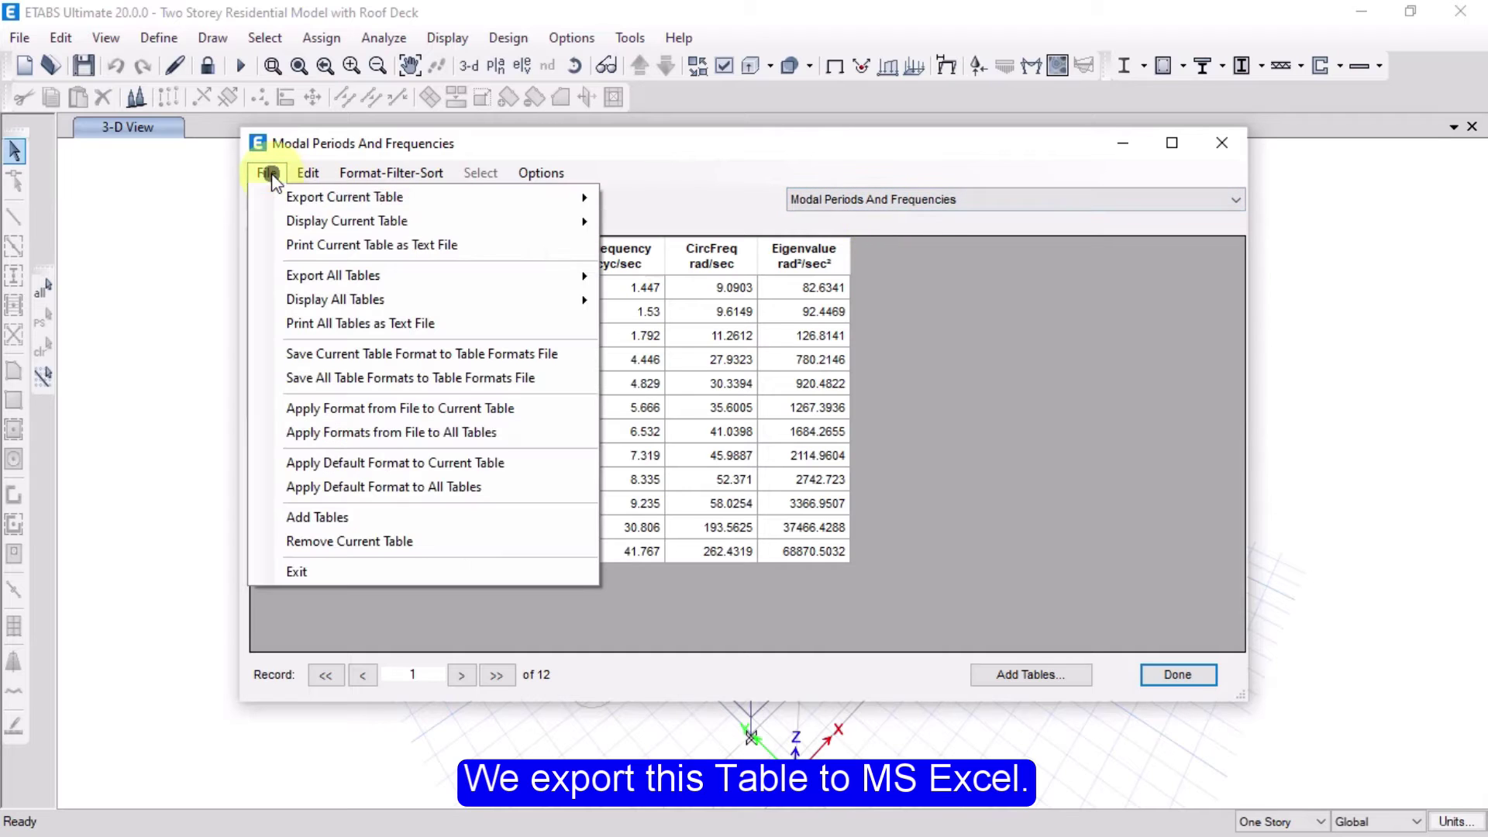
{"action": "mouse_move", "coordinate": [381, 203]}
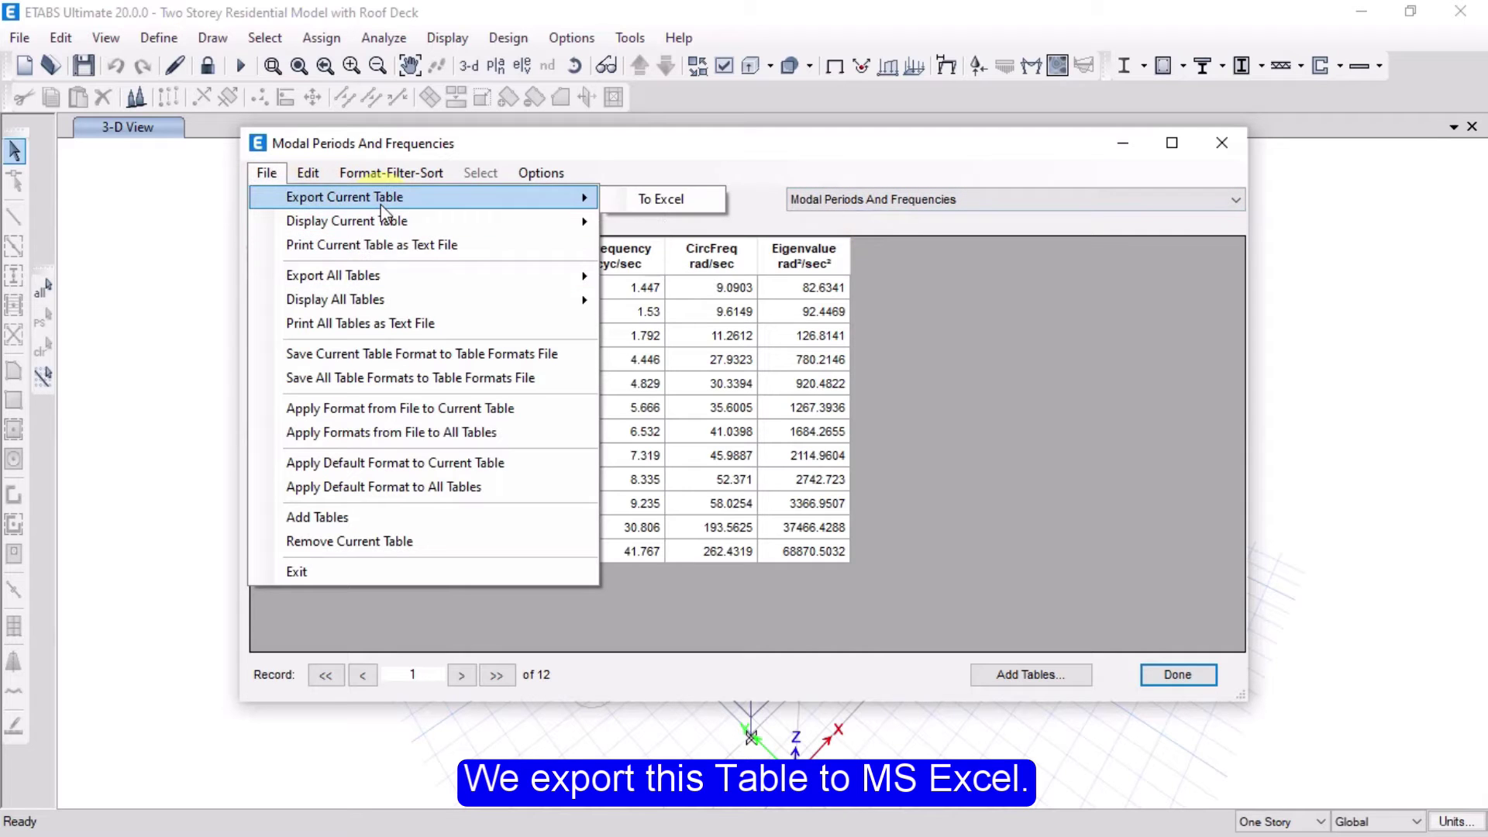
{"action": "left_click", "coordinate": [647, 202]}
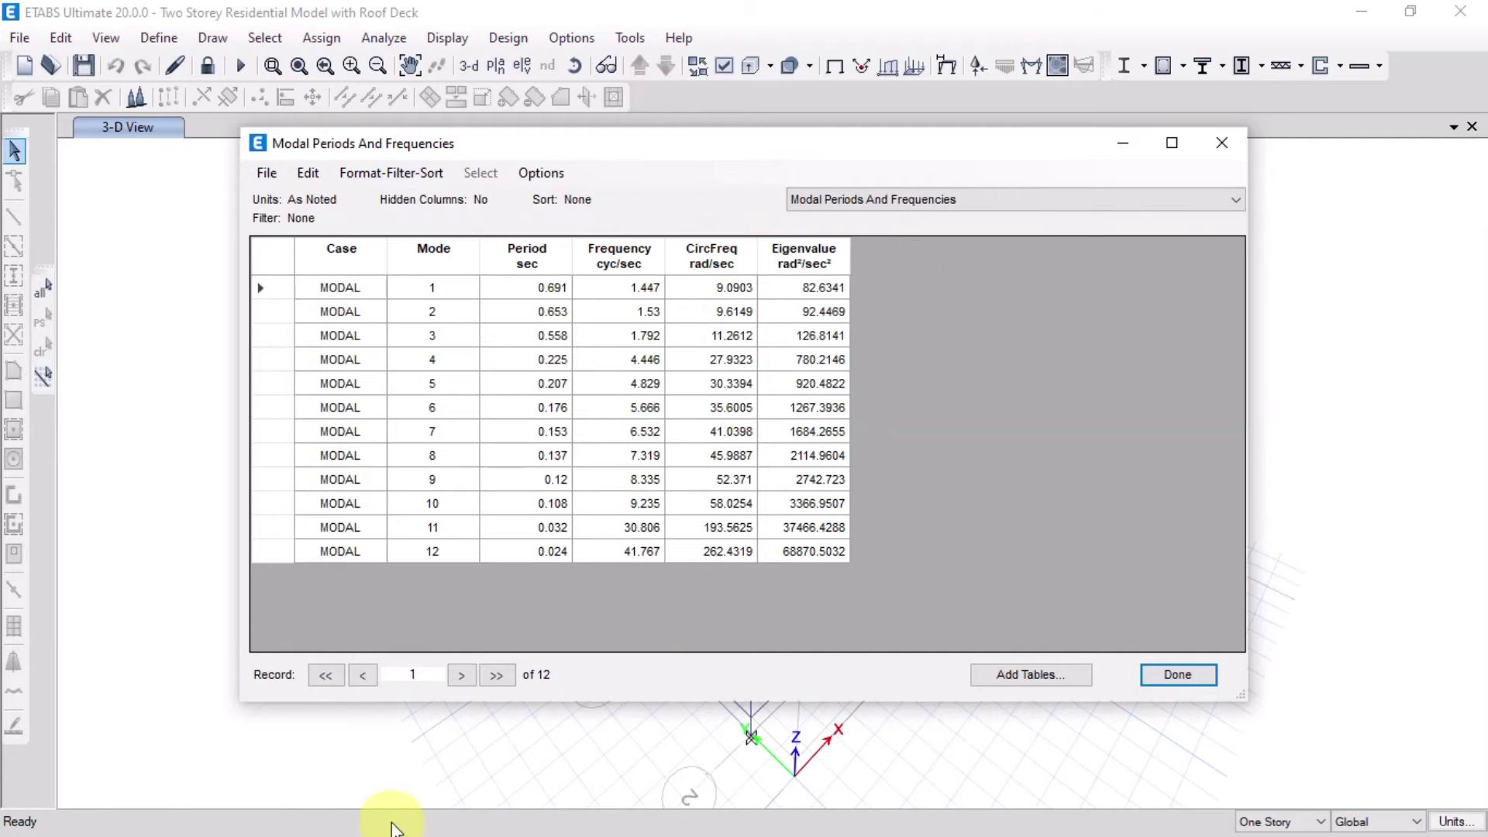
Switch to the exported Book1 workbook in Excel and copy the whole modal periods table, A1:F15.
{"action": "left_click", "coordinate": [304, 820]}
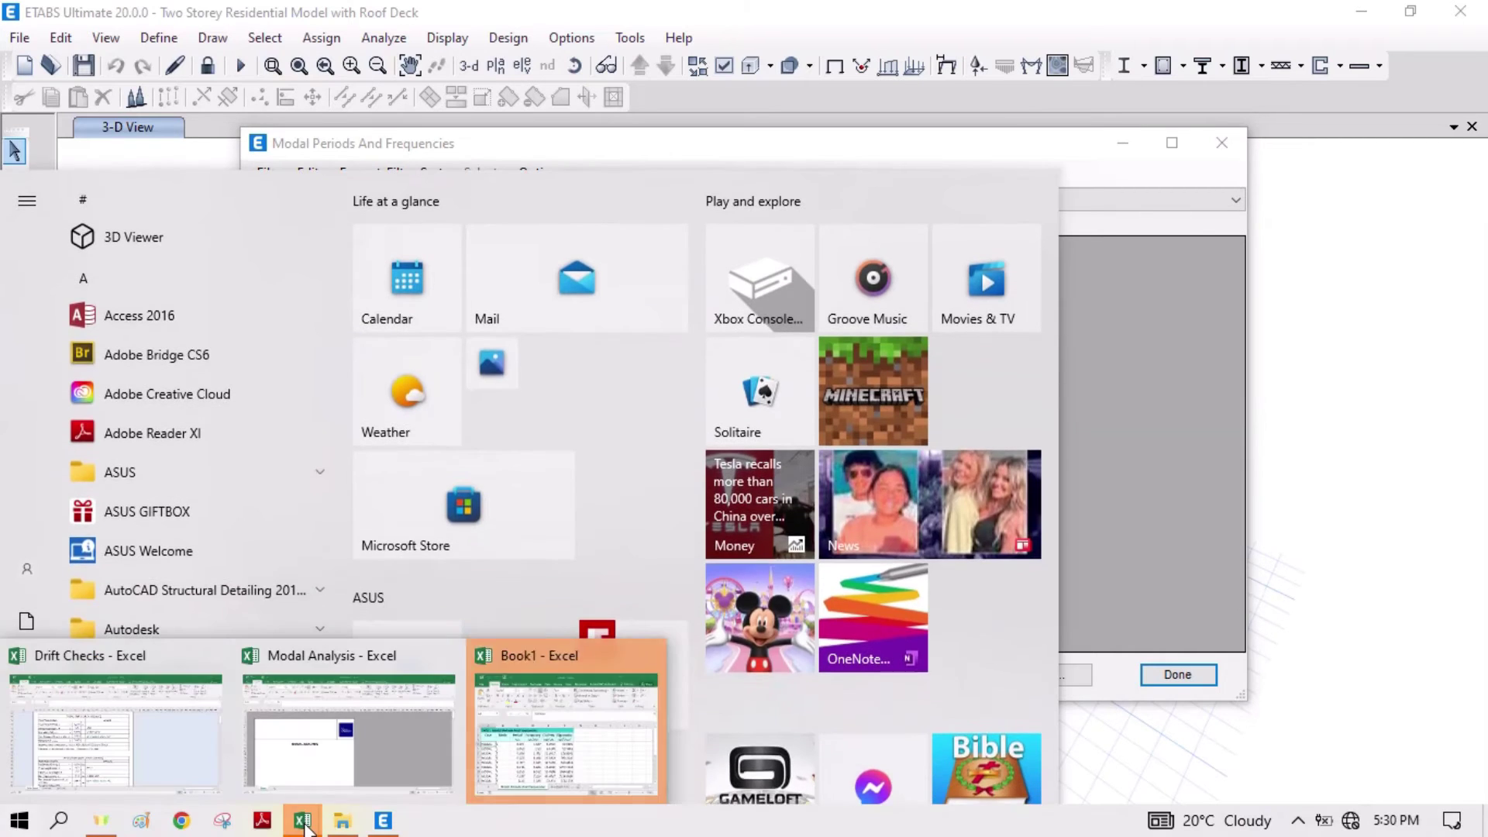
{"action": "left_click", "coordinate": [565, 694]}
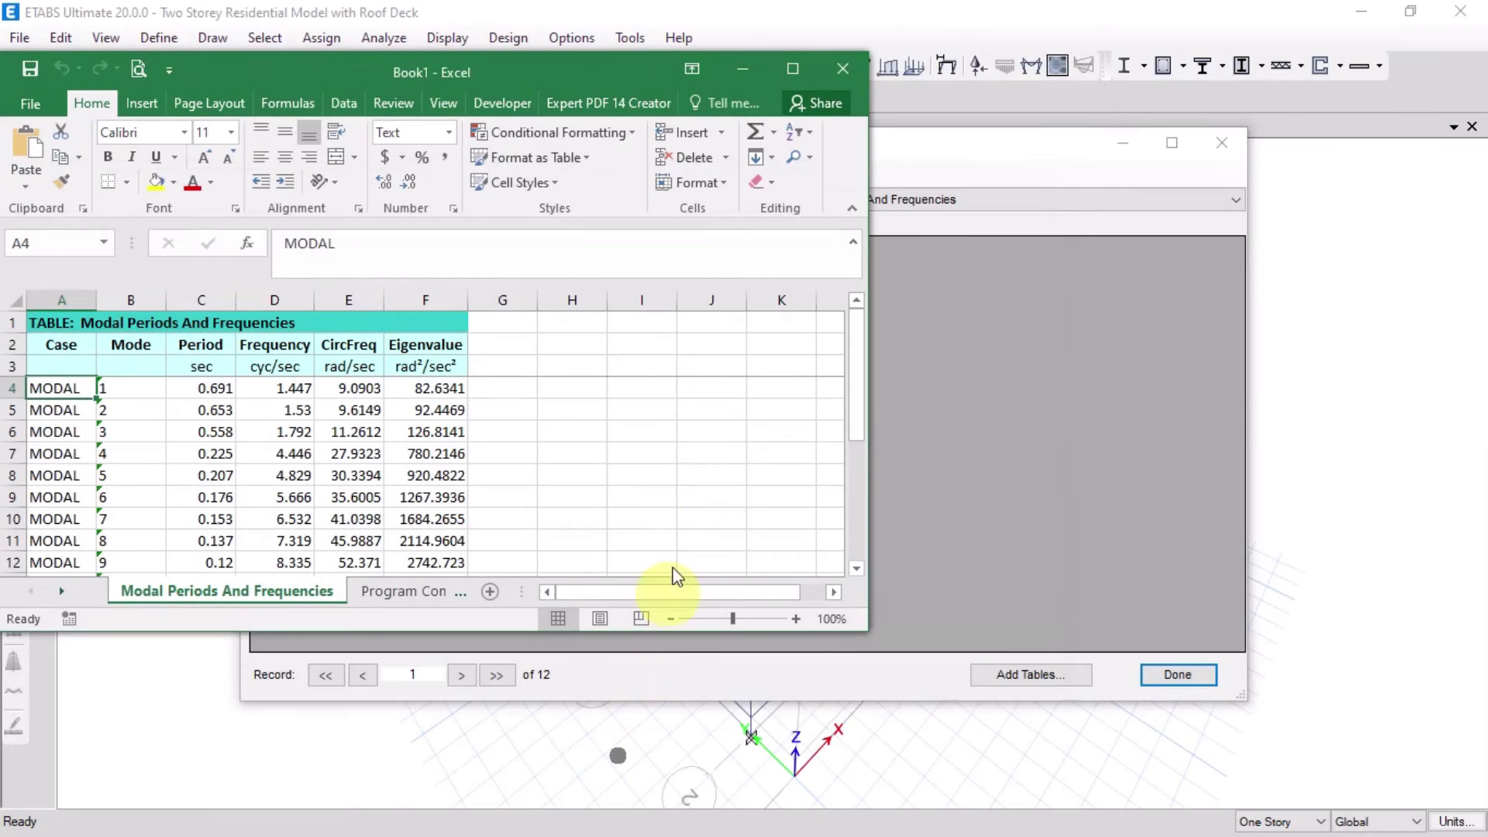
{"action": "left_click", "coordinate": [792, 68]}
{"action": "left_click_drag", "start_coordinate": [49, 271], "coordinate": [452, 570]}
{"action": "key", "text": "ctrl+c"}
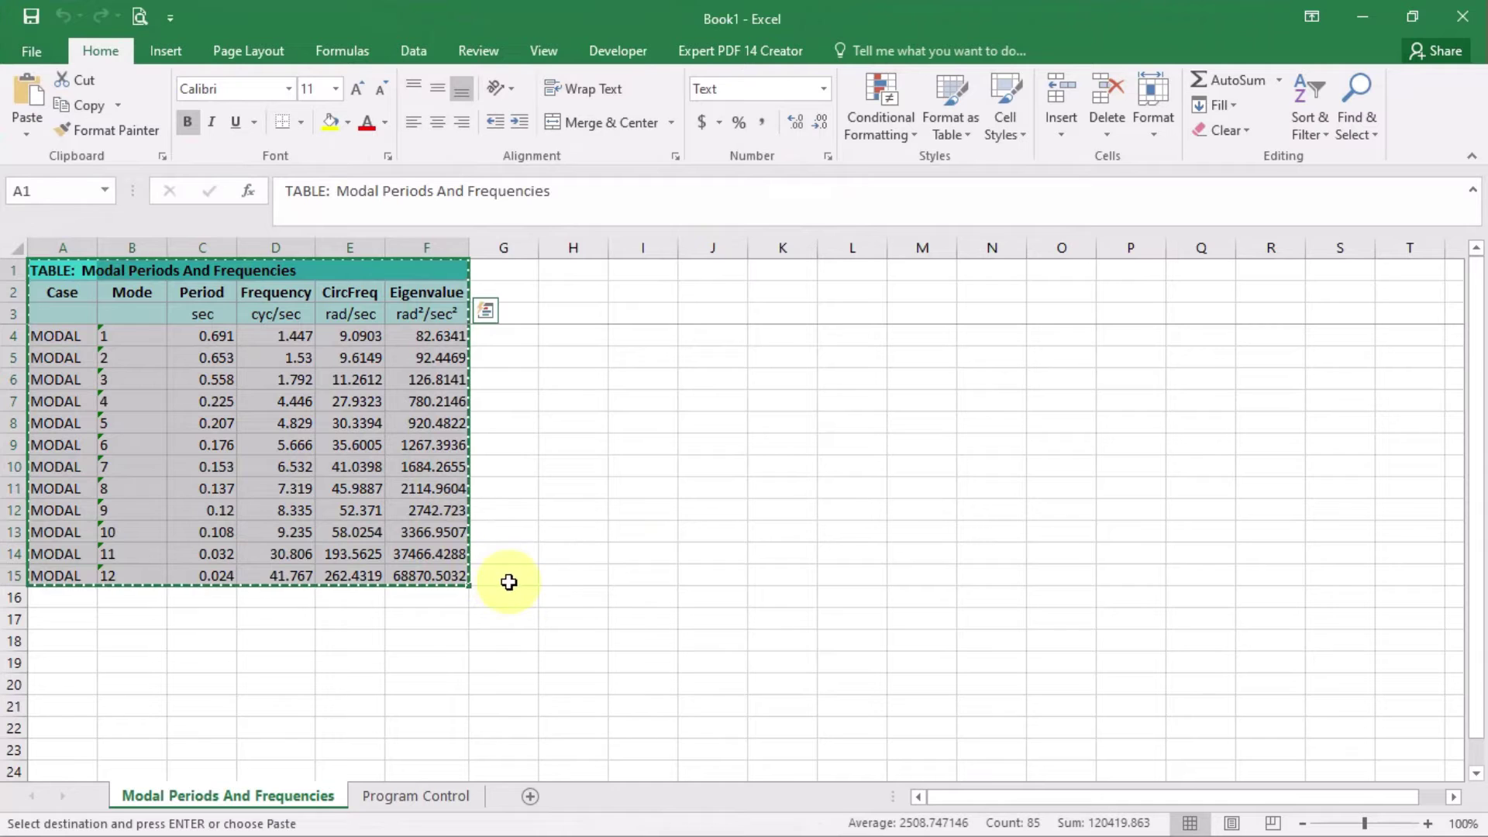
Paste the copied table into the Modal Analysis workbook at K22 as a Microsoft Excel Worksheet Object.
{"action": "key", "text": "super"}
{"action": "mouse_move", "coordinate": [335, 824]}
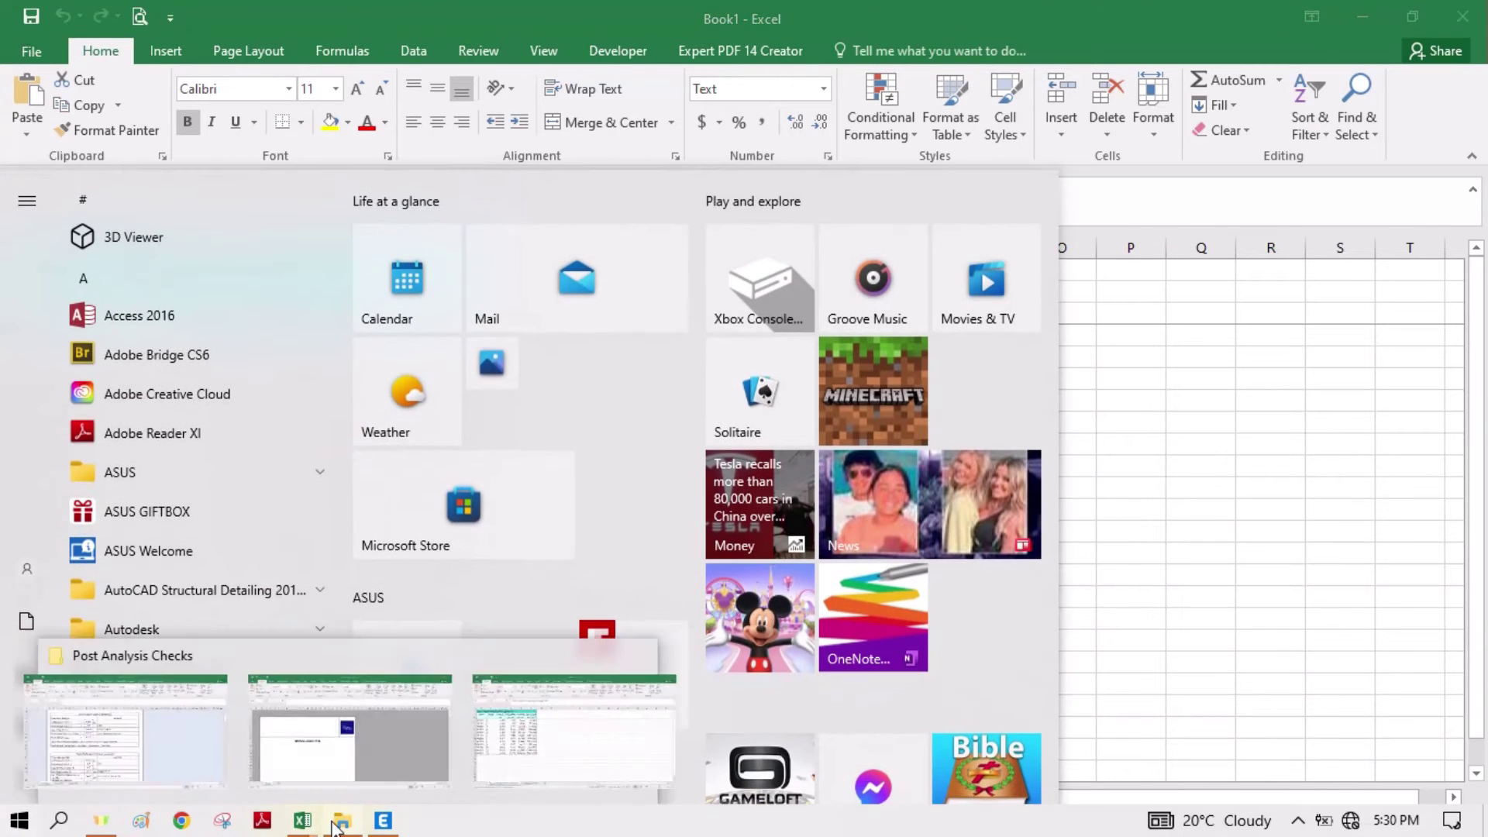
{"action": "left_click", "coordinate": [362, 751]}
{"action": "left_click", "coordinate": [518, 546]}
{"action": "scroll", "coordinate": [496, 535], "scroll_direction": "down", "scroll_amount": 4}
{"action": "left_click", "coordinate": [375, 464]}
{"action": "right_click", "coordinate": [375, 464]}
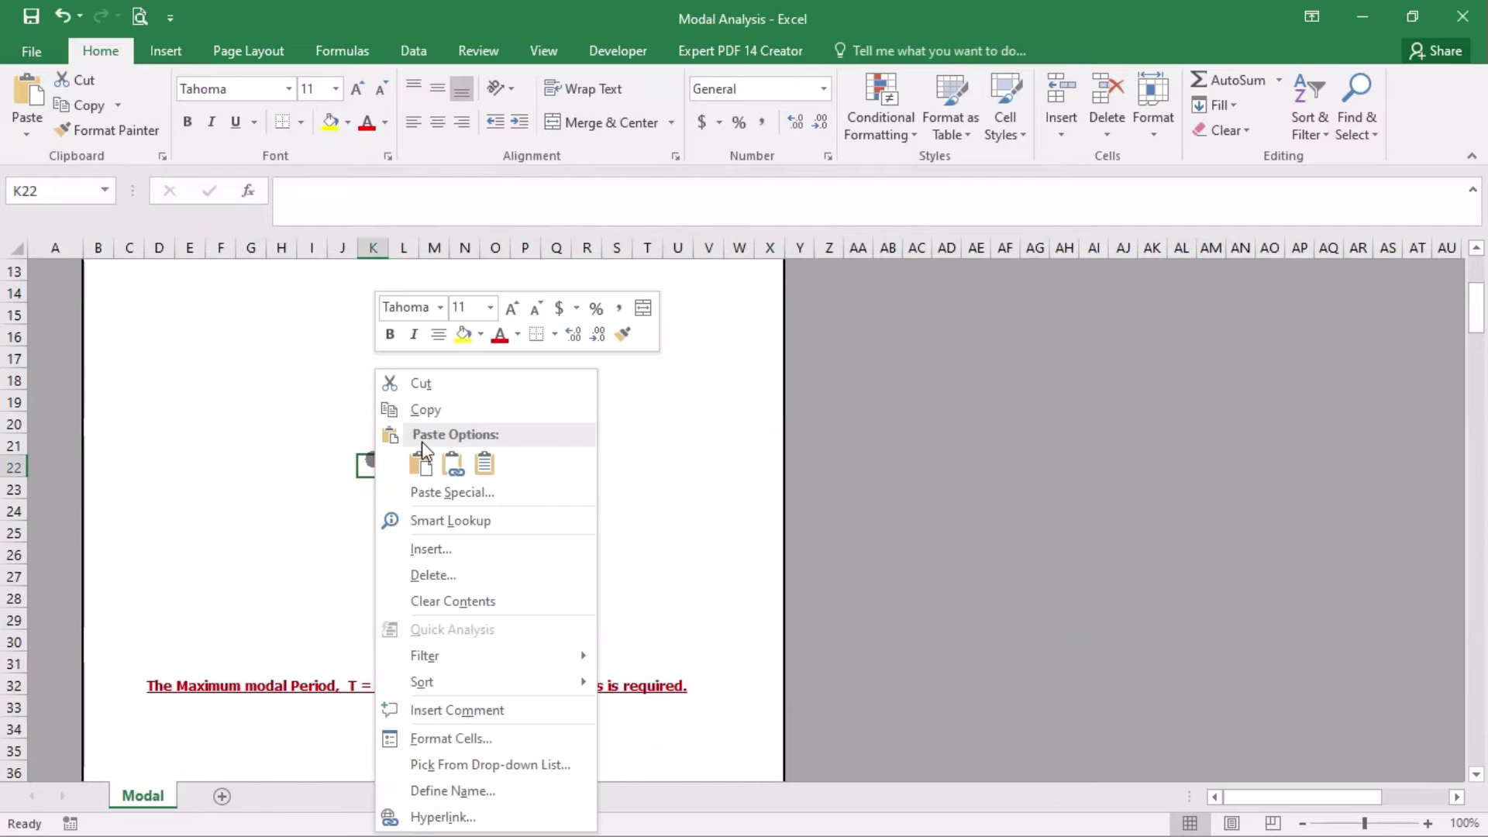
{"action": "left_click", "coordinate": [466, 497]}
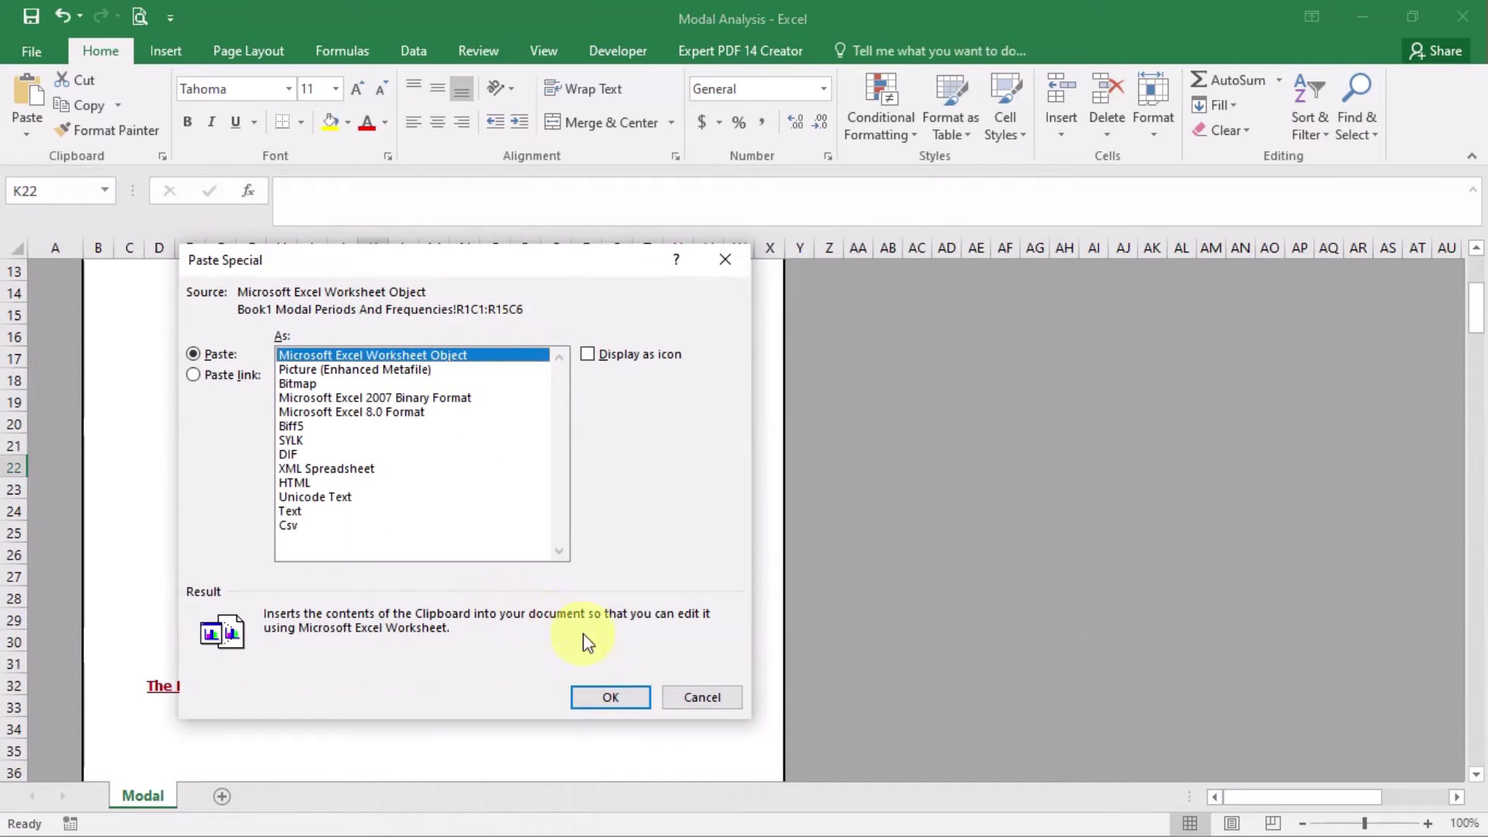
{"action": "left_click", "coordinate": [606, 696]}
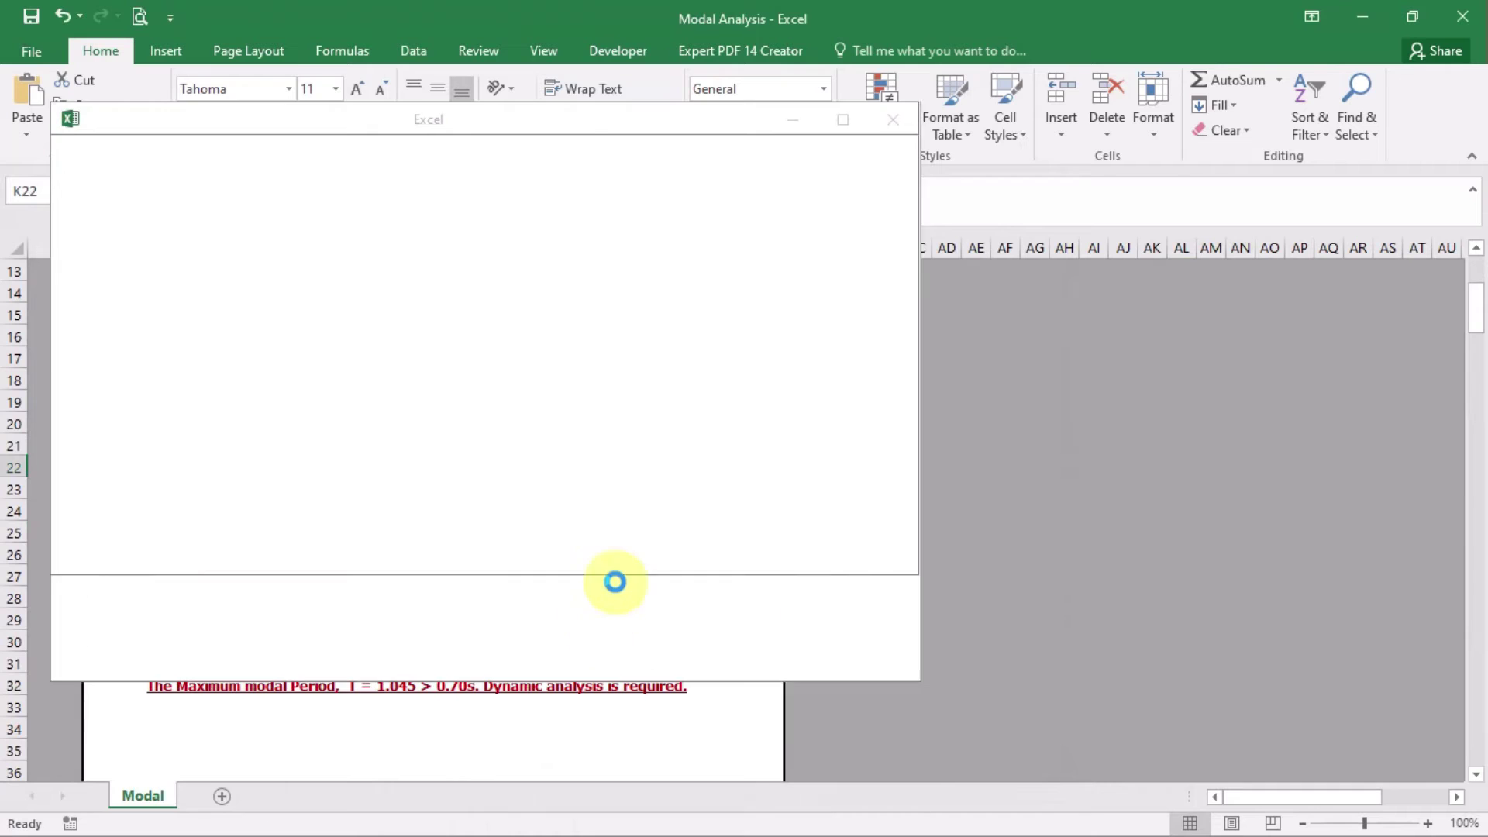
Reposition the pasted modal periods table within the page, between the MODAL ANALYSIS heading and the maximum period conclusion.
{"action": "left_click_drag", "start_coordinate": [578, 547], "coordinate": [491, 539]}
{"action": "scroll", "coordinate": [491, 442], "scroll_direction": "up", "scroll_amount": 2}
{"action": "left_click", "coordinate": [739, 530]}
Set the maximum modal period T in the D32 conclusion text to 0.691.
{"action": "scroll", "coordinate": [449, 472], "scroll_direction": "down", "scroll_amount": 4}
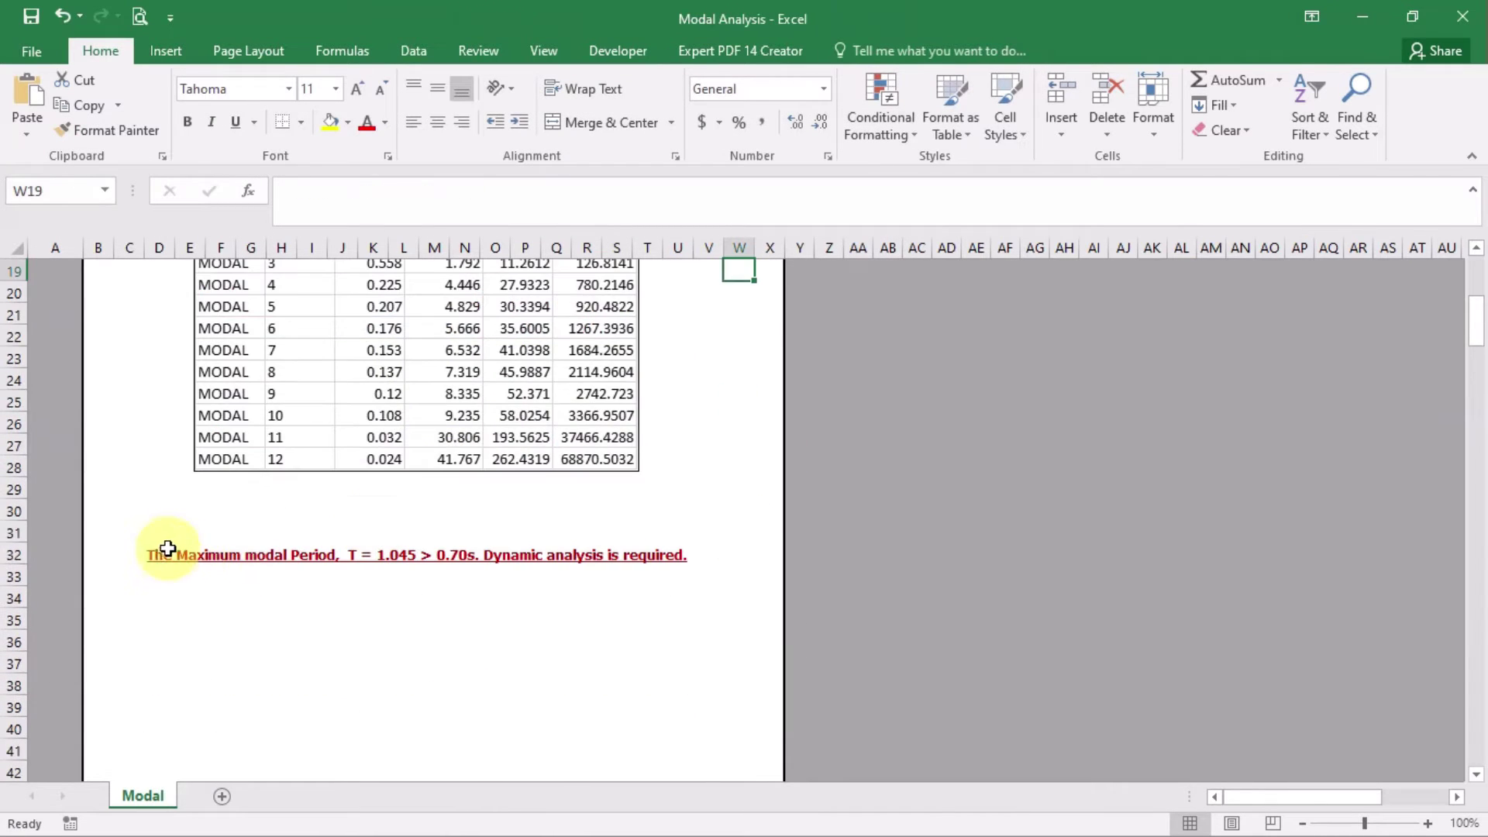
{"action": "left_click", "coordinate": [170, 552]}
{"action": "left_click", "coordinate": [531, 199]}
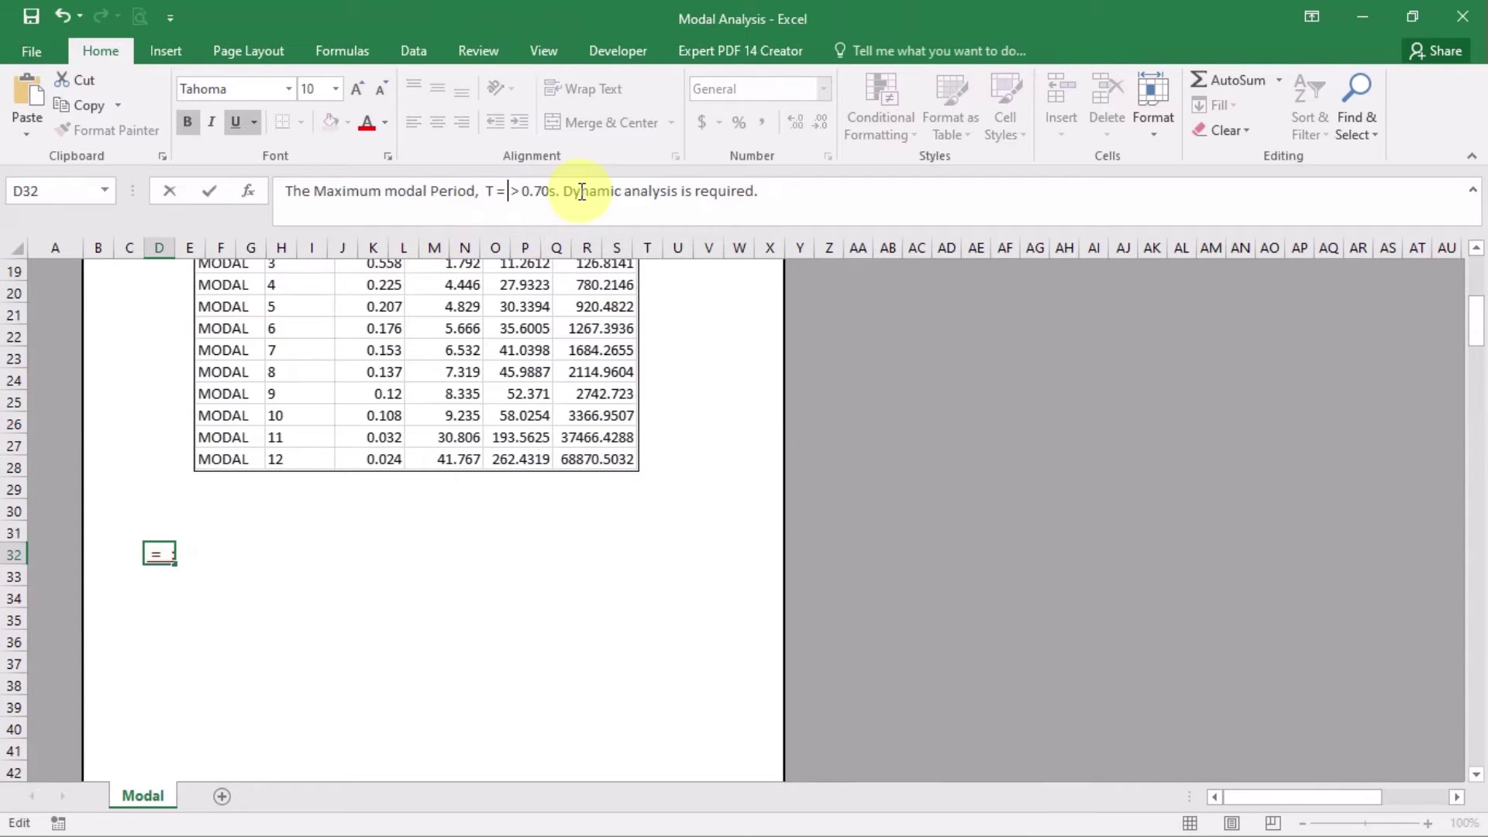
{"action": "type", "text": "0.691"}
{"action": "key", "text": "Return"}
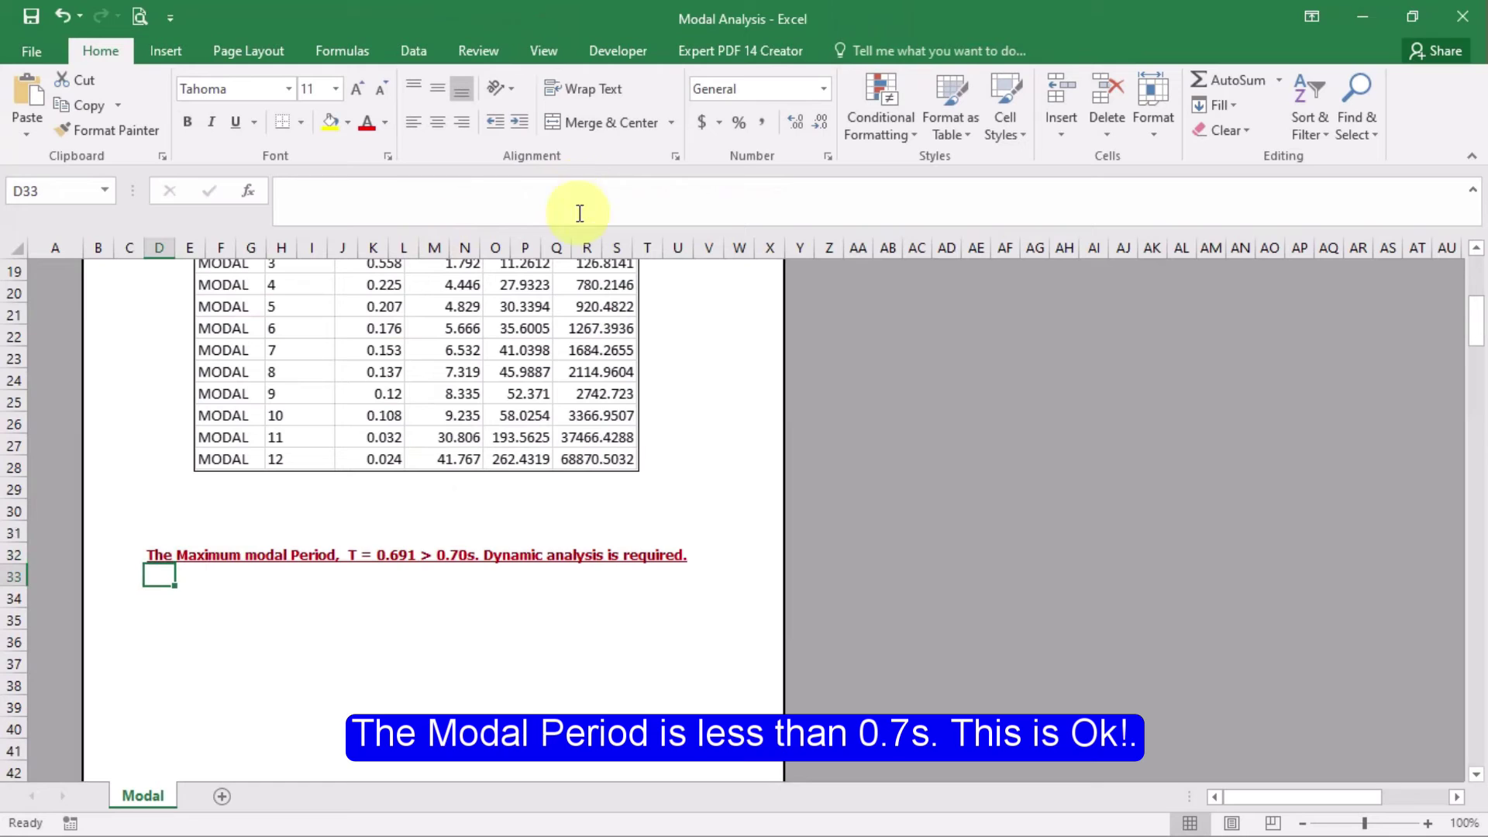
Insert a less-than sign before 0.70s in D32 and replace "Dynamic analysis is required." with "Ok!".
{"action": "left_click", "coordinate": [175, 553]}
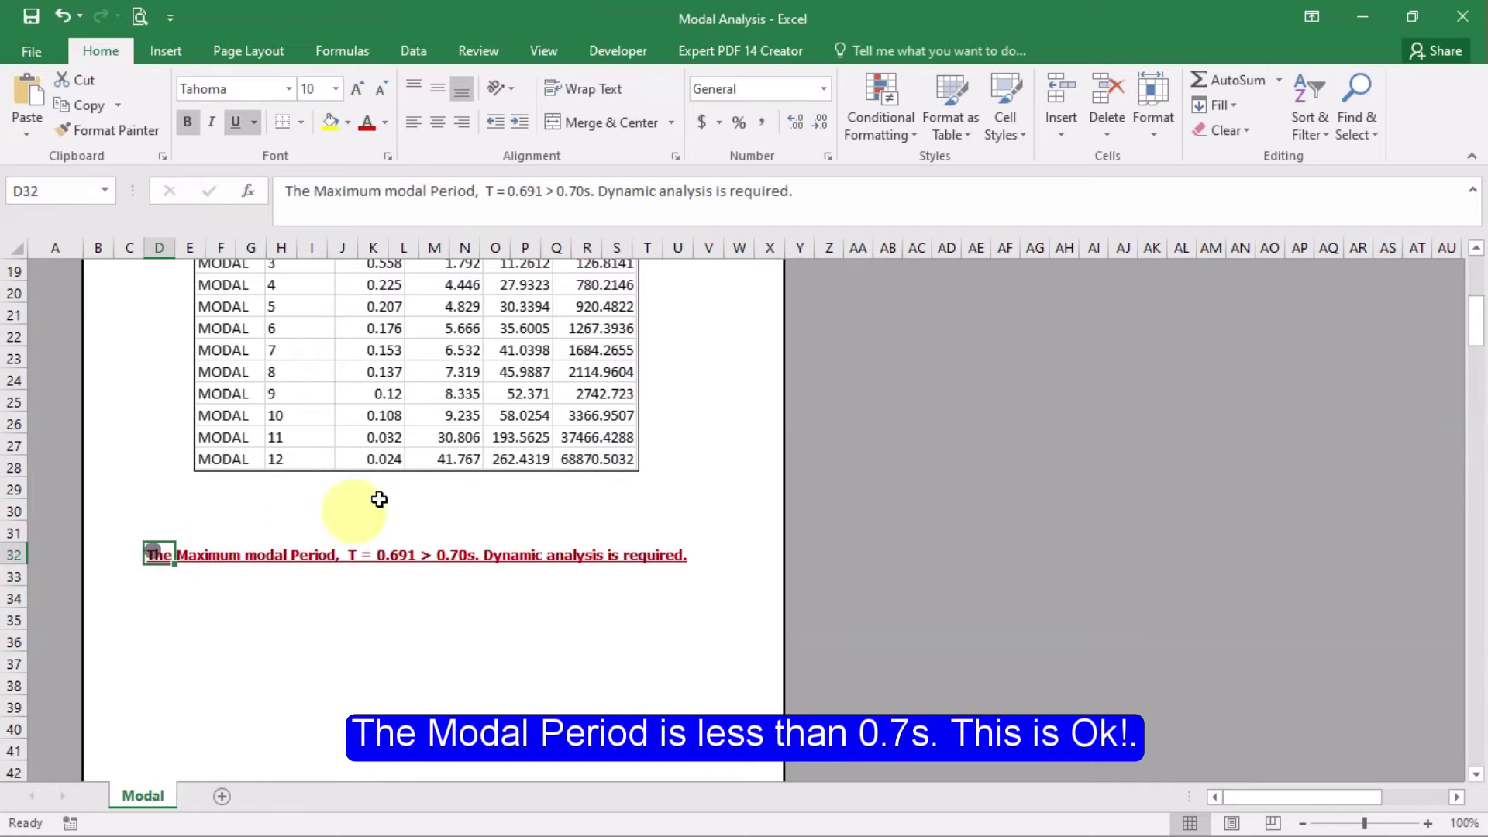
{"action": "left_click", "coordinate": [554, 194]}
{"action": "key", "text": "BackSpace"}
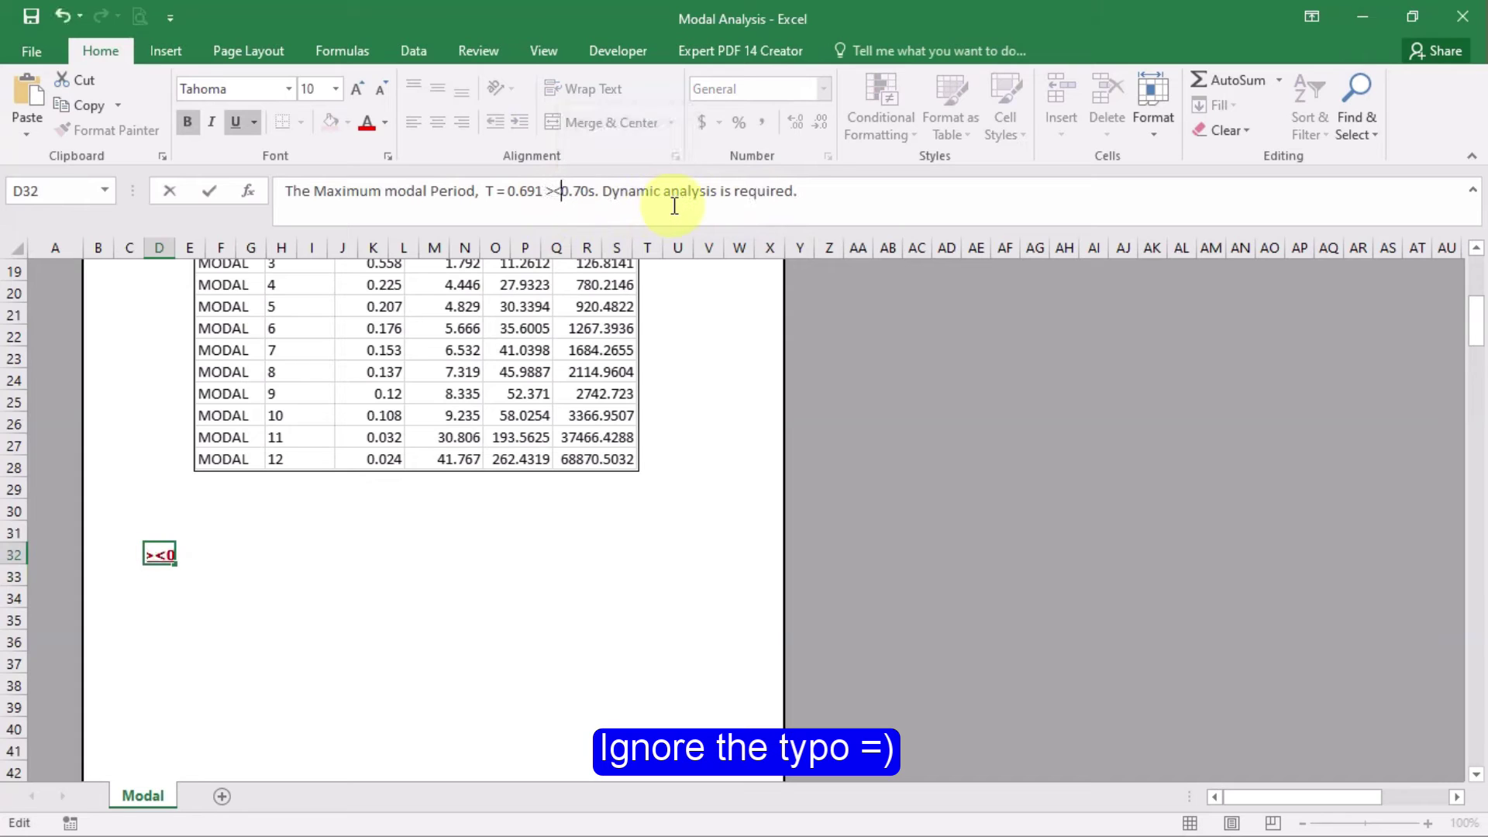
{"action": "left_click_drag", "start_coordinate": [603, 191], "coordinate": [943, 180]}
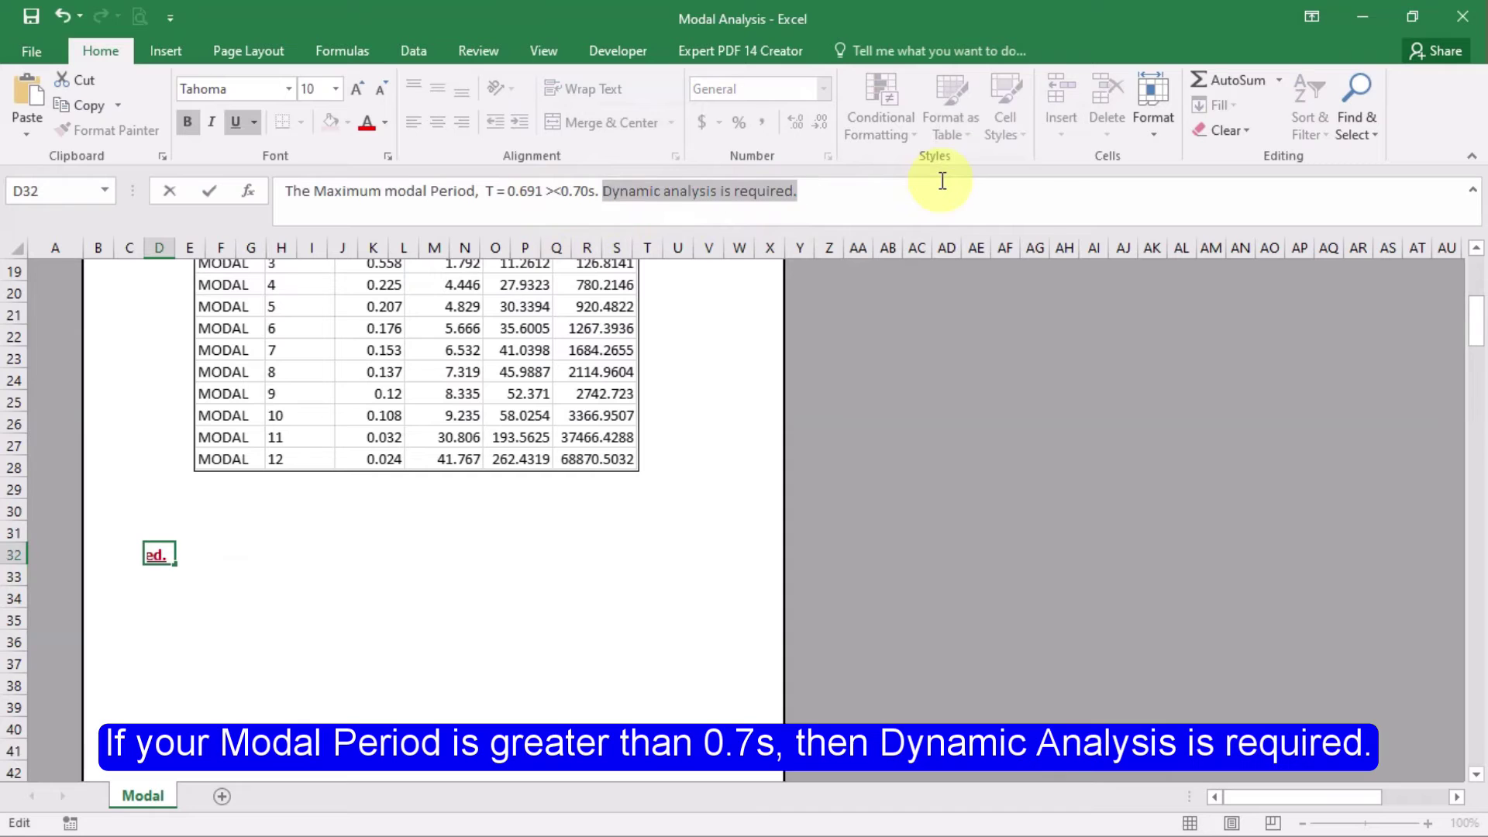
{"action": "type", "text": "Ok!"}
{"action": "key", "text": "Return"}
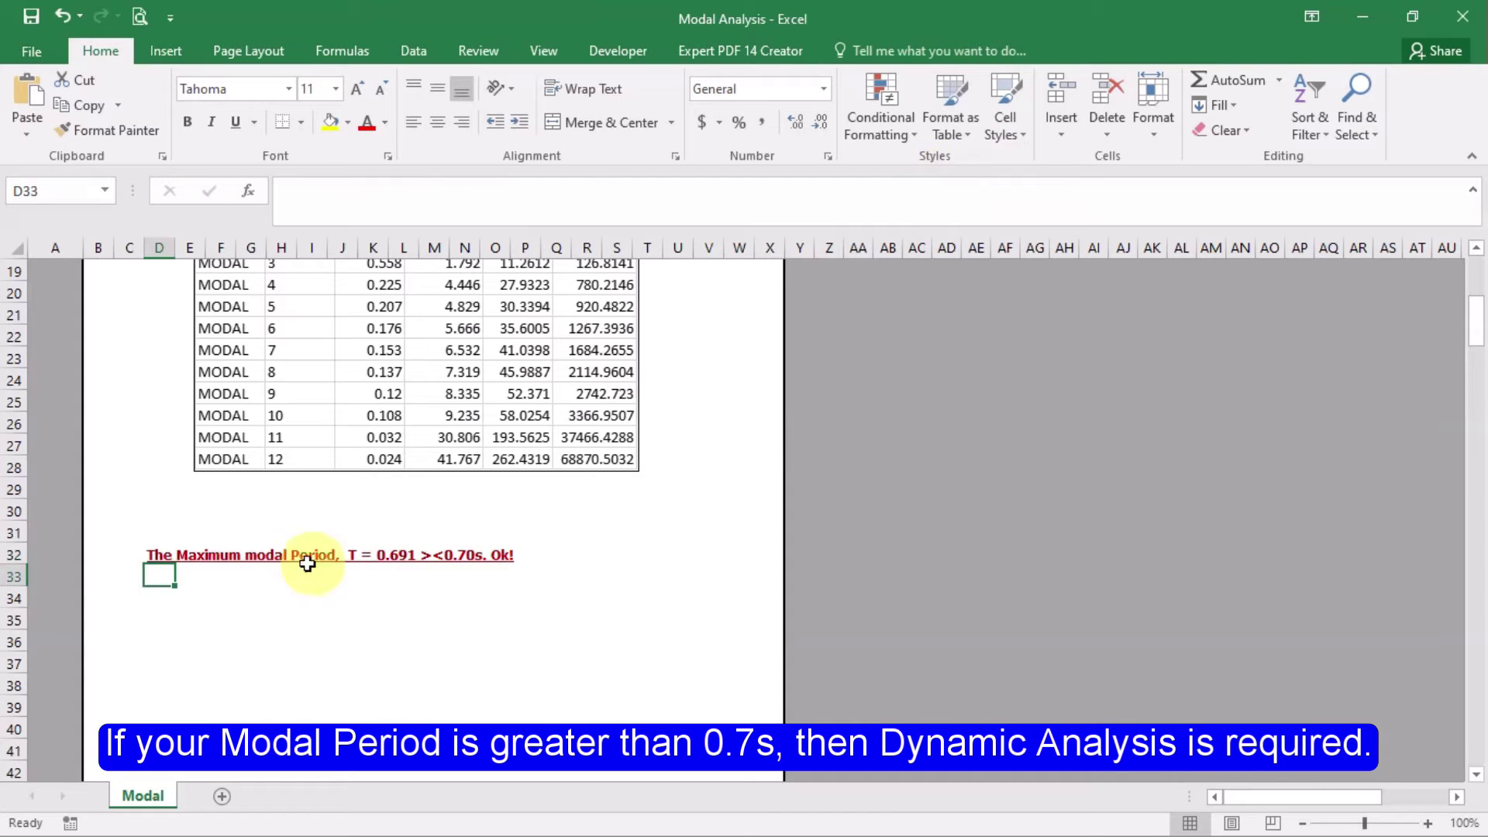
Move the maximum modal period conclusion from D32 to F32 and save the workbook.
{"action": "left_click", "coordinate": [153, 557]}
{"action": "left_click_drag", "start_coordinate": [149, 555], "coordinate": [214, 554]}
{"action": "left_click", "coordinate": [255, 614]}
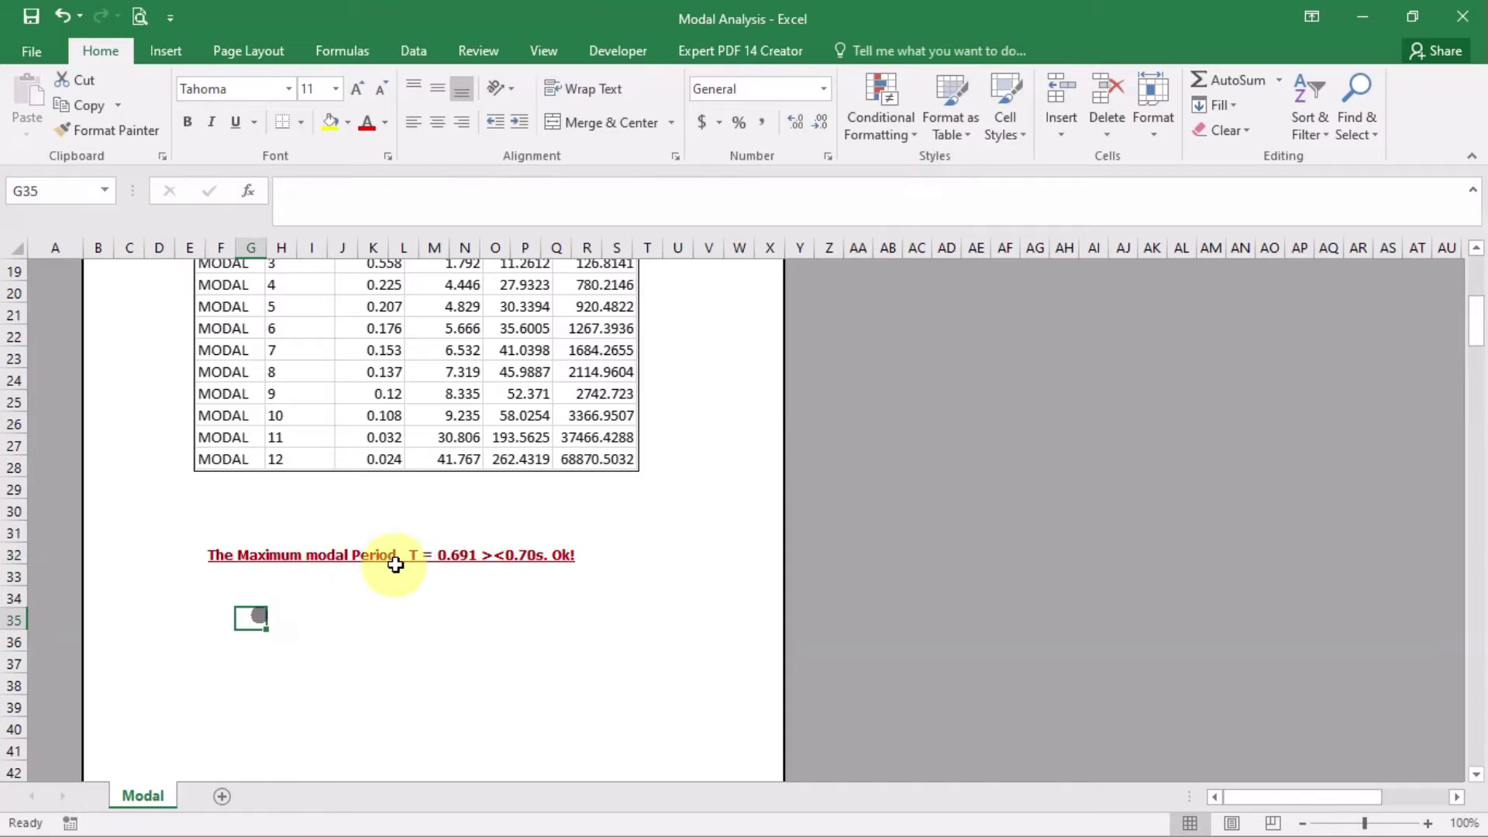
{"action": "left_click", "coordinate": [464, 582]}
{"action": "key", "text": "ctrl+s"}
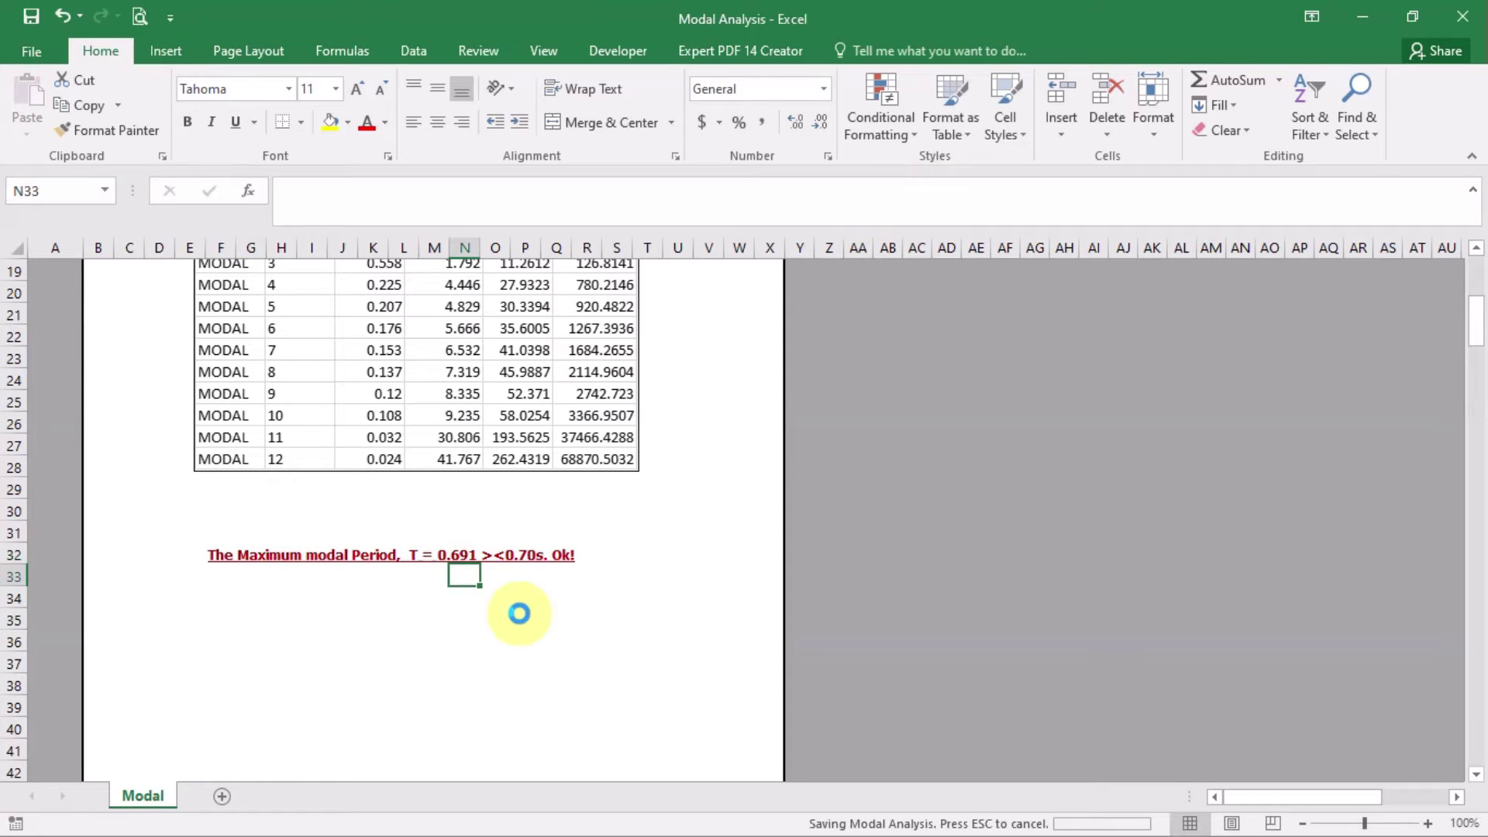
{"action": "scroll", "coordinate": [530, 590], "scroll_direction": "down", "scroll_amount": 12}
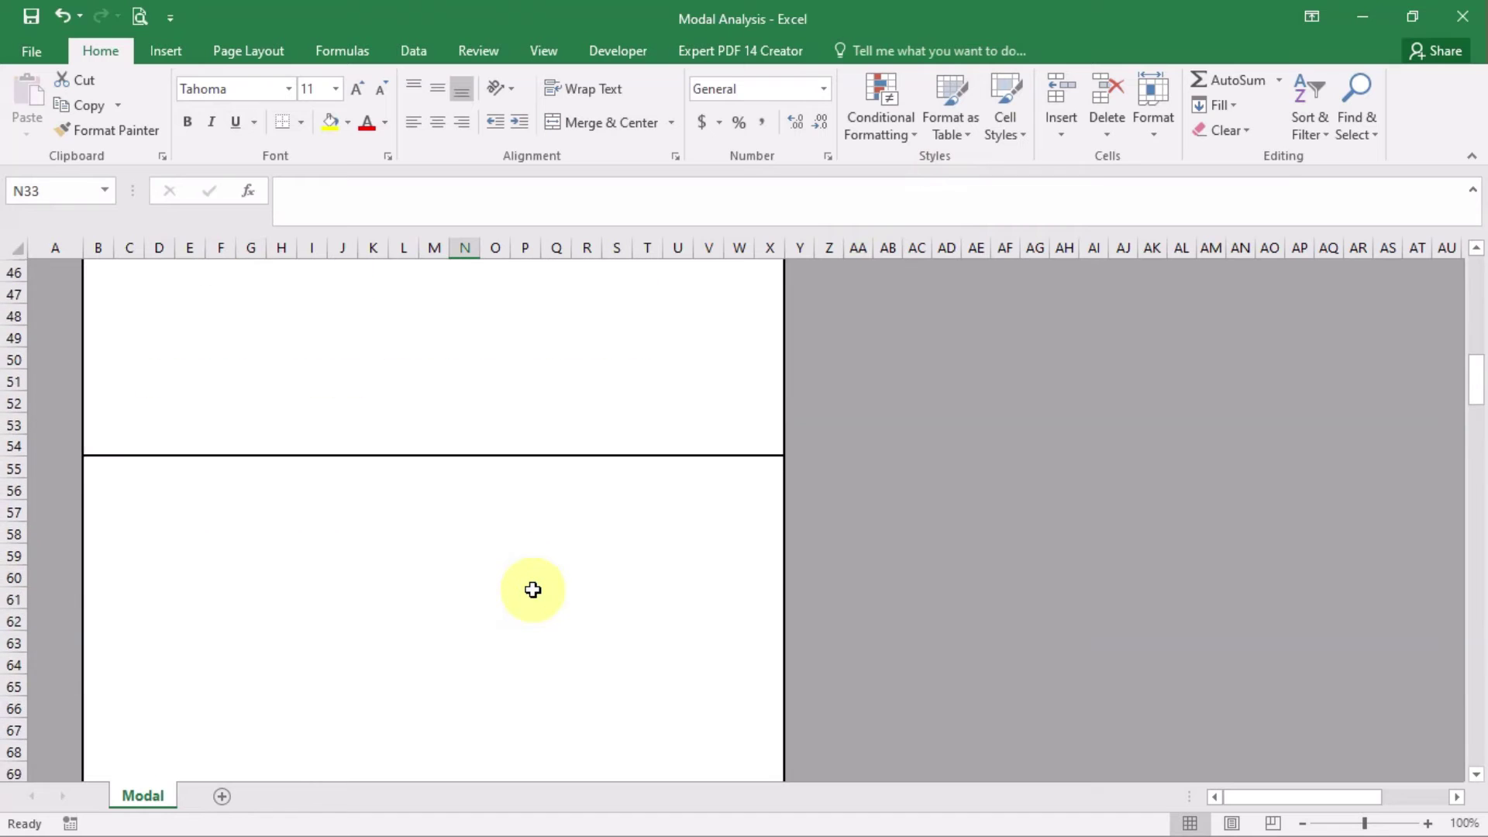
{"action": "scroll", "coordinate": [551, 572], "scroll_direction": "up", "scroll_amount": 9}
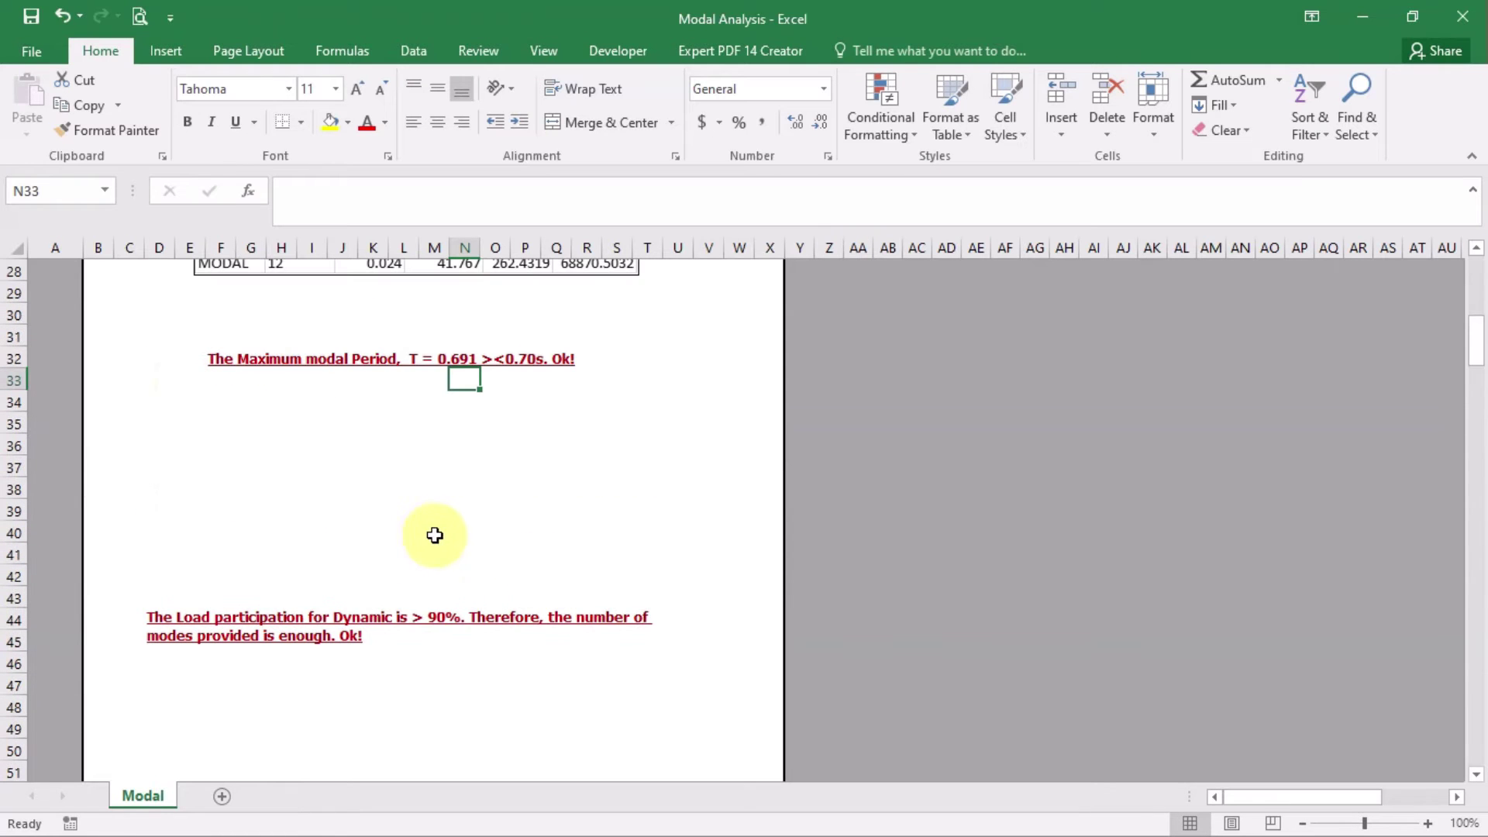
Switch to ETABS, display the Modal Load Participation Ratios table and inspect its Static and Dynamic columns.
{"action": "key", "text": "super"}
{"action": "left_click", "coordinate": [382, 823]}
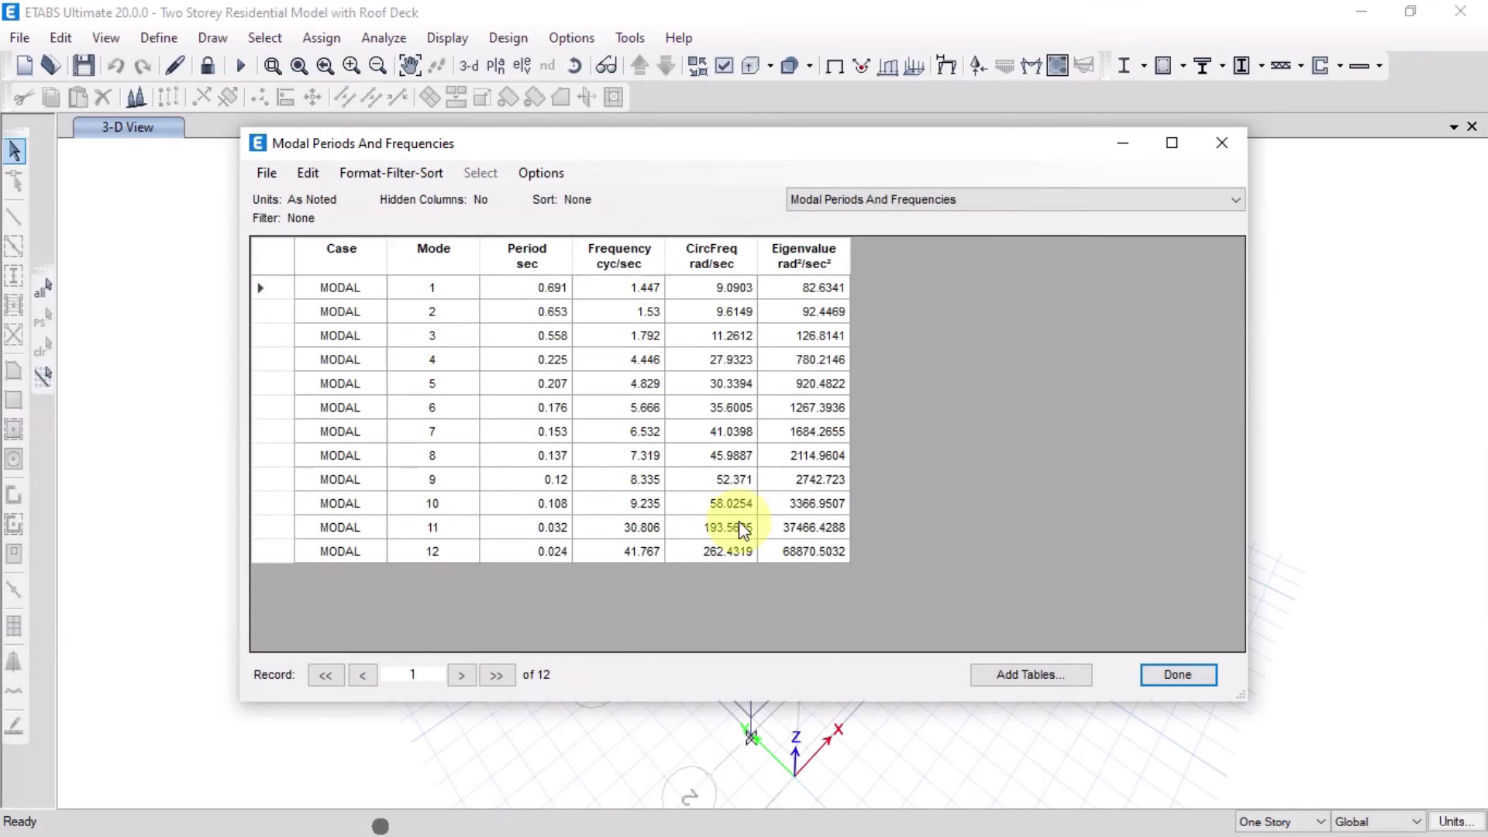
{"action": "left_click", "coordinate": [978, 200]}
{"action": "left_click", "coordinate": [942, 222]}
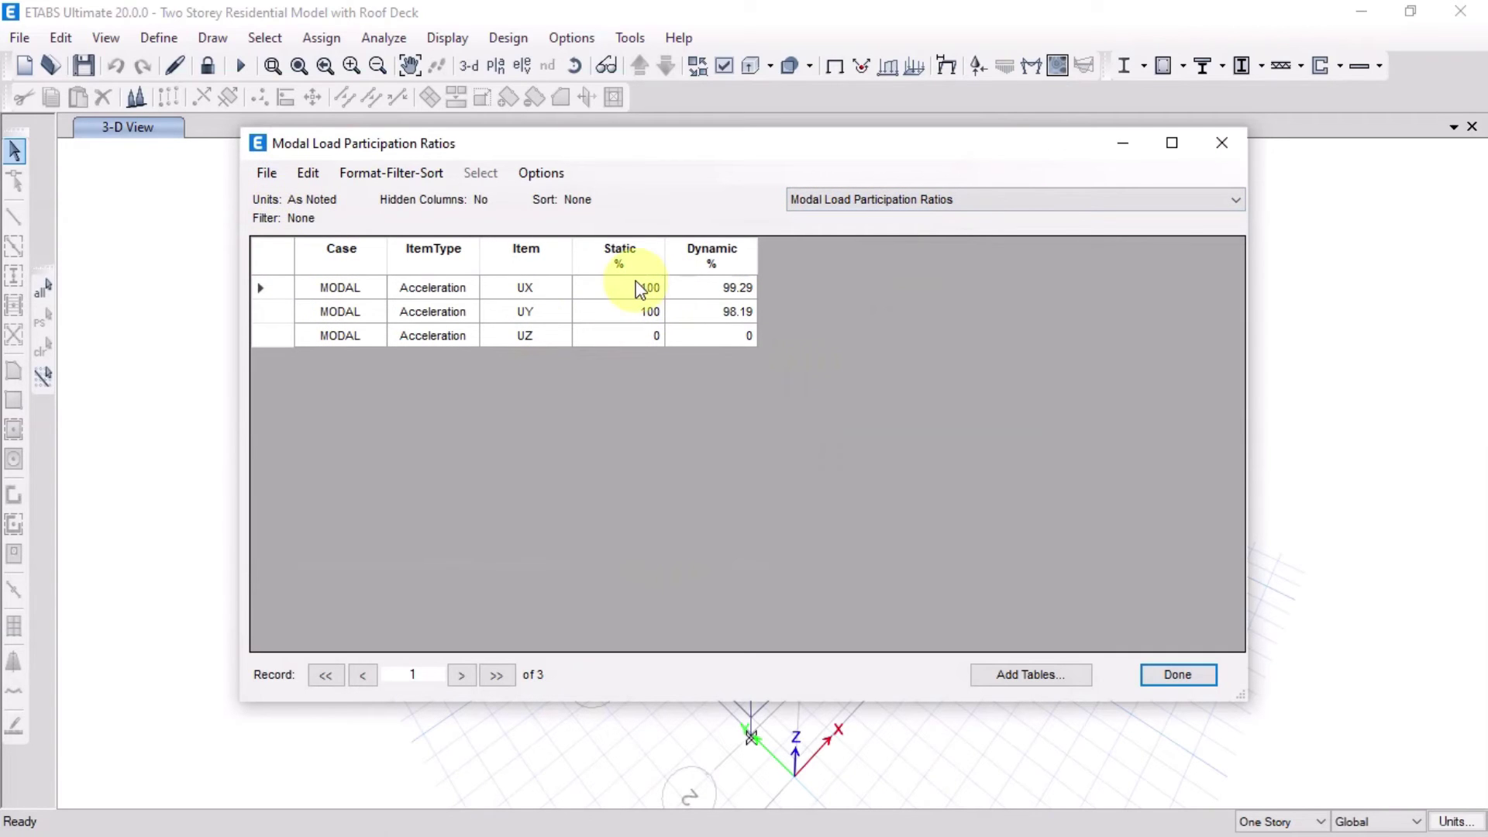
{"action": "left_click", "coordinate": [631, 256]}
{"action": "left_click", "coordinate": [721, 256]}
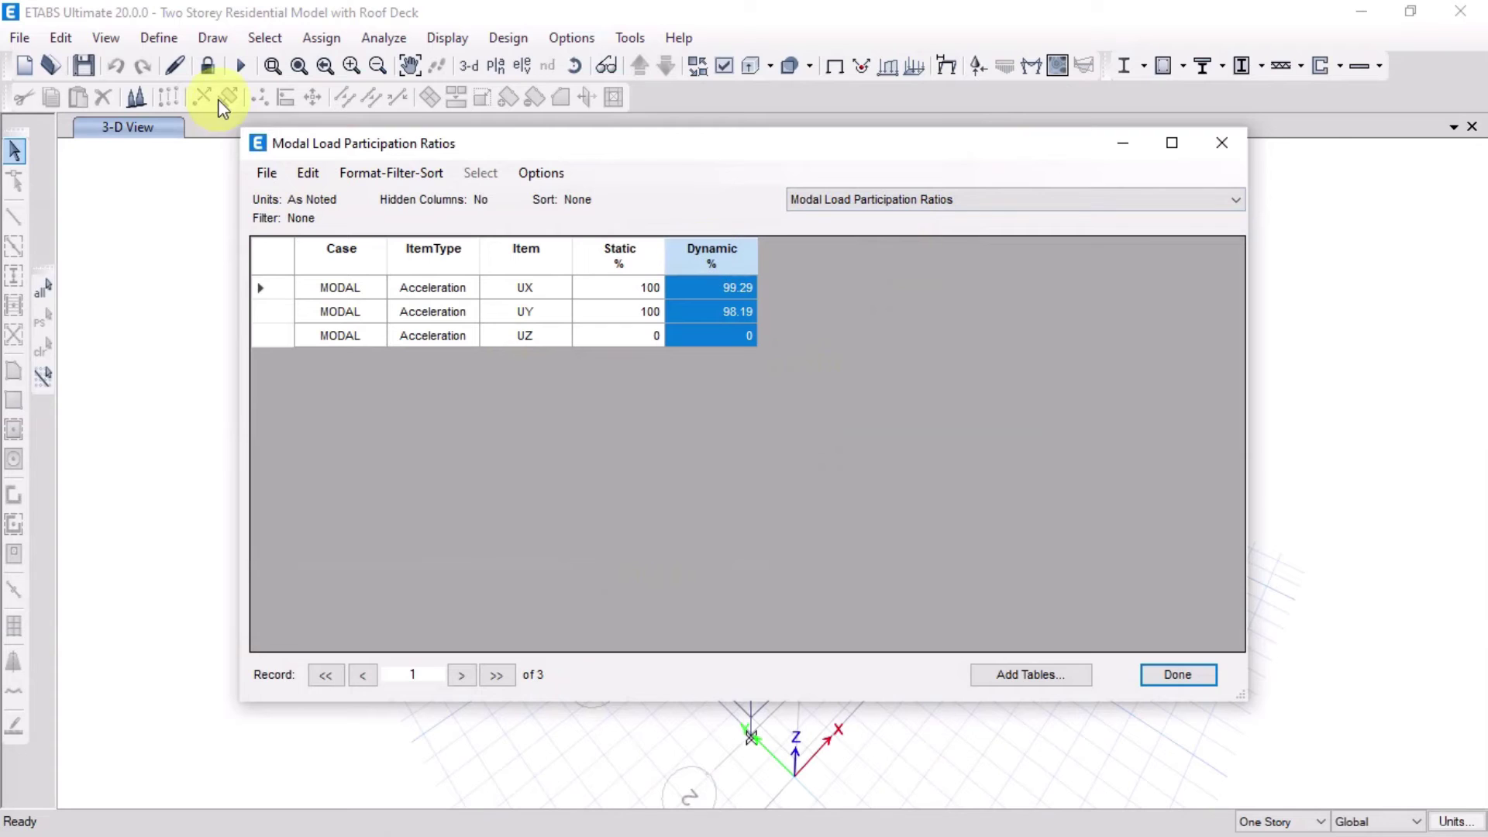
Export the current Modal Load Participation Ratios table to Excel.
{"action": "left_click", "coordinate": [438, 262]}
{"action": "left_click", "coordinate": [267, 173]}
{"action": "mouse_move", "coordinate": [411, 206]}
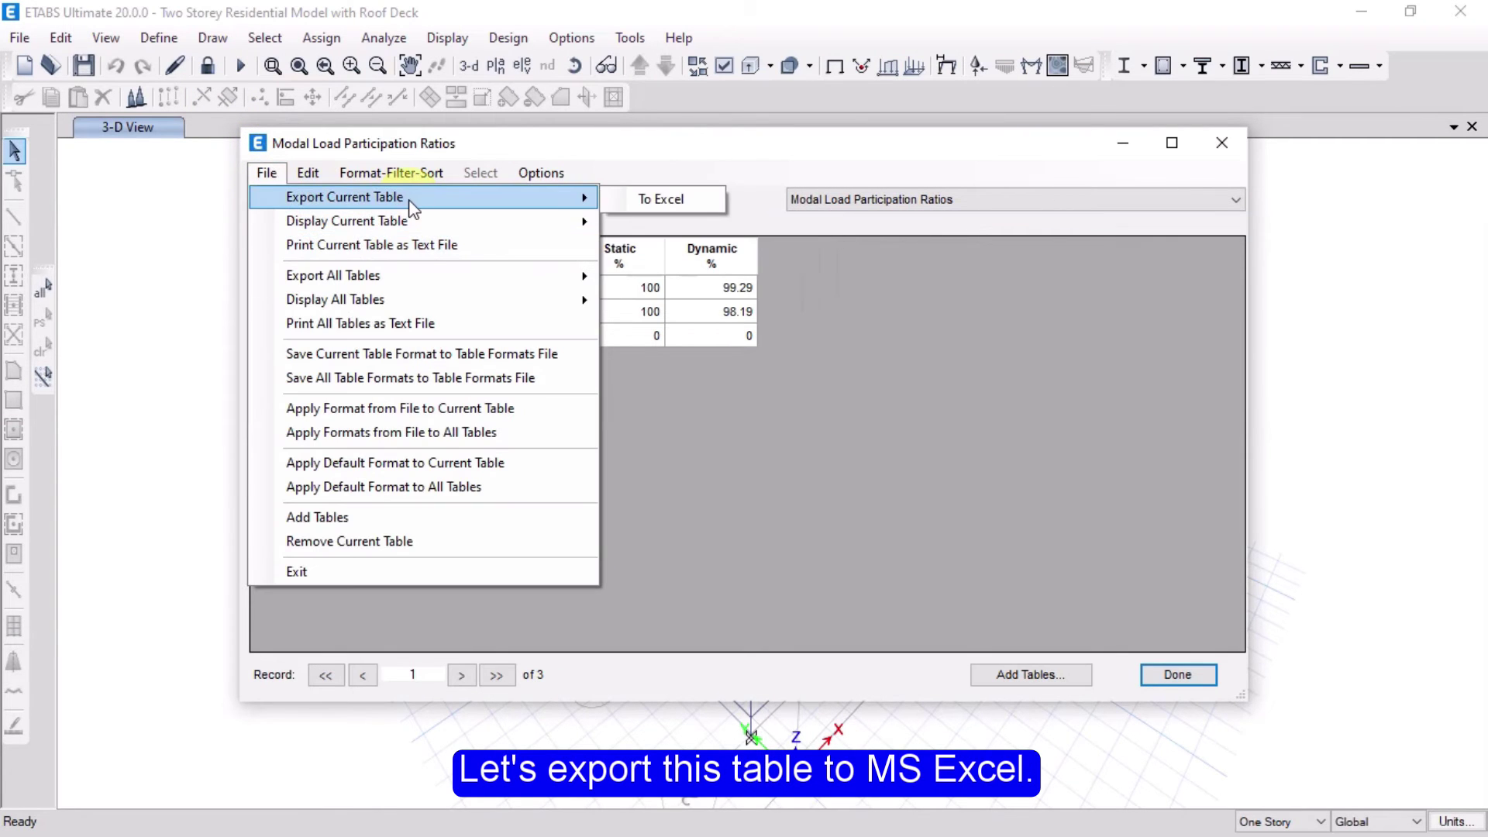
{"action": "left_click", "coordinate": [630, 201]}
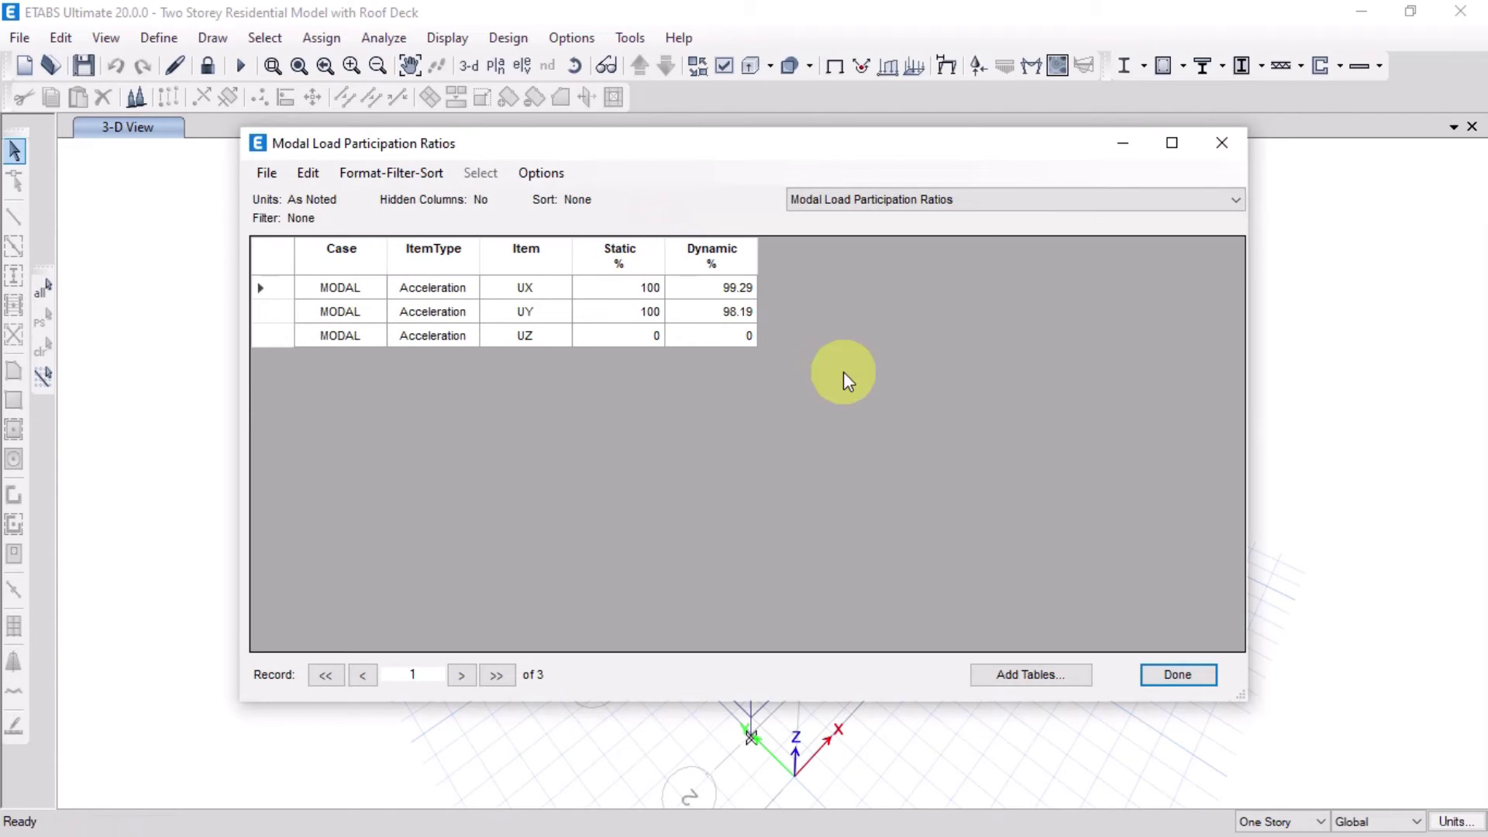
Switch to the exported Book2 workbook and copy the Modal Load Participation Ratios table, range A1:E6.
{"action": "key", "text": "super"}
{"action": "mouse_move", "coordinate": [298, 832]}
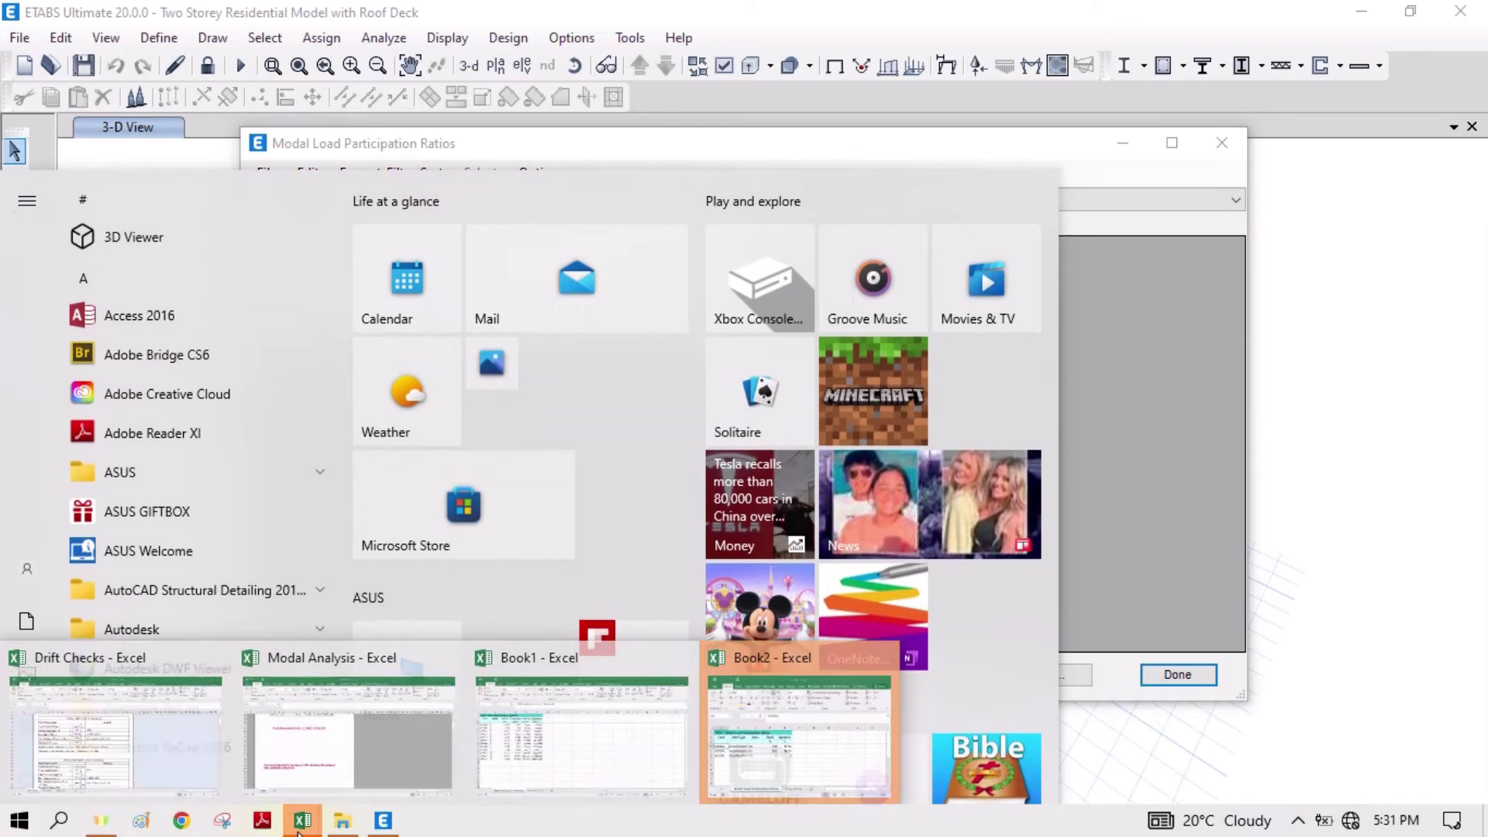
{"action": "left_click", "coordinate": [789, 728]}
{"action": "left_click_drag", "start_coordinate": [41, 317], "coordinate": [388, 431]}
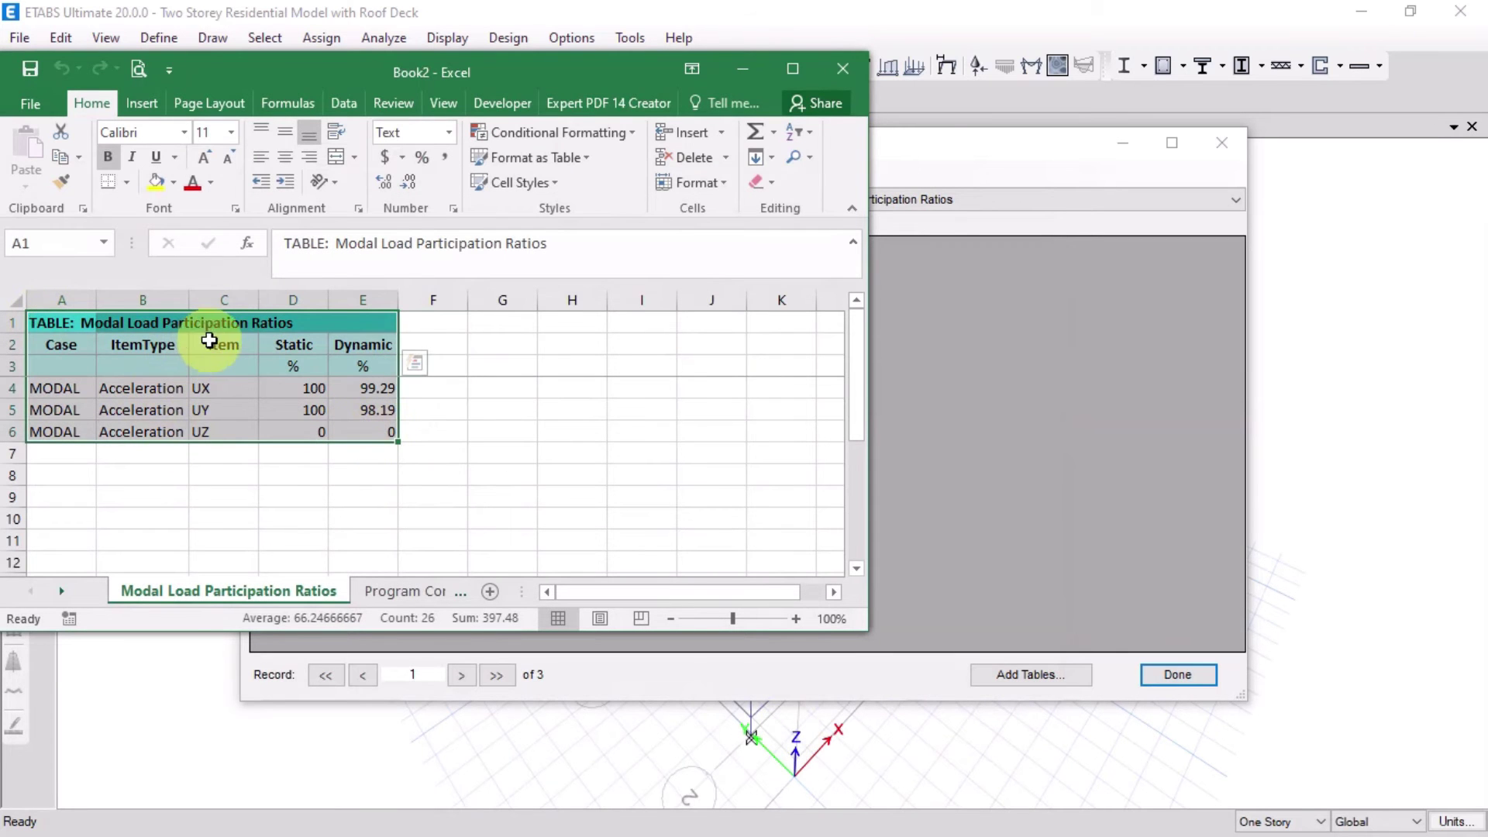
{"action": "key", "text": "ctrl+c"}
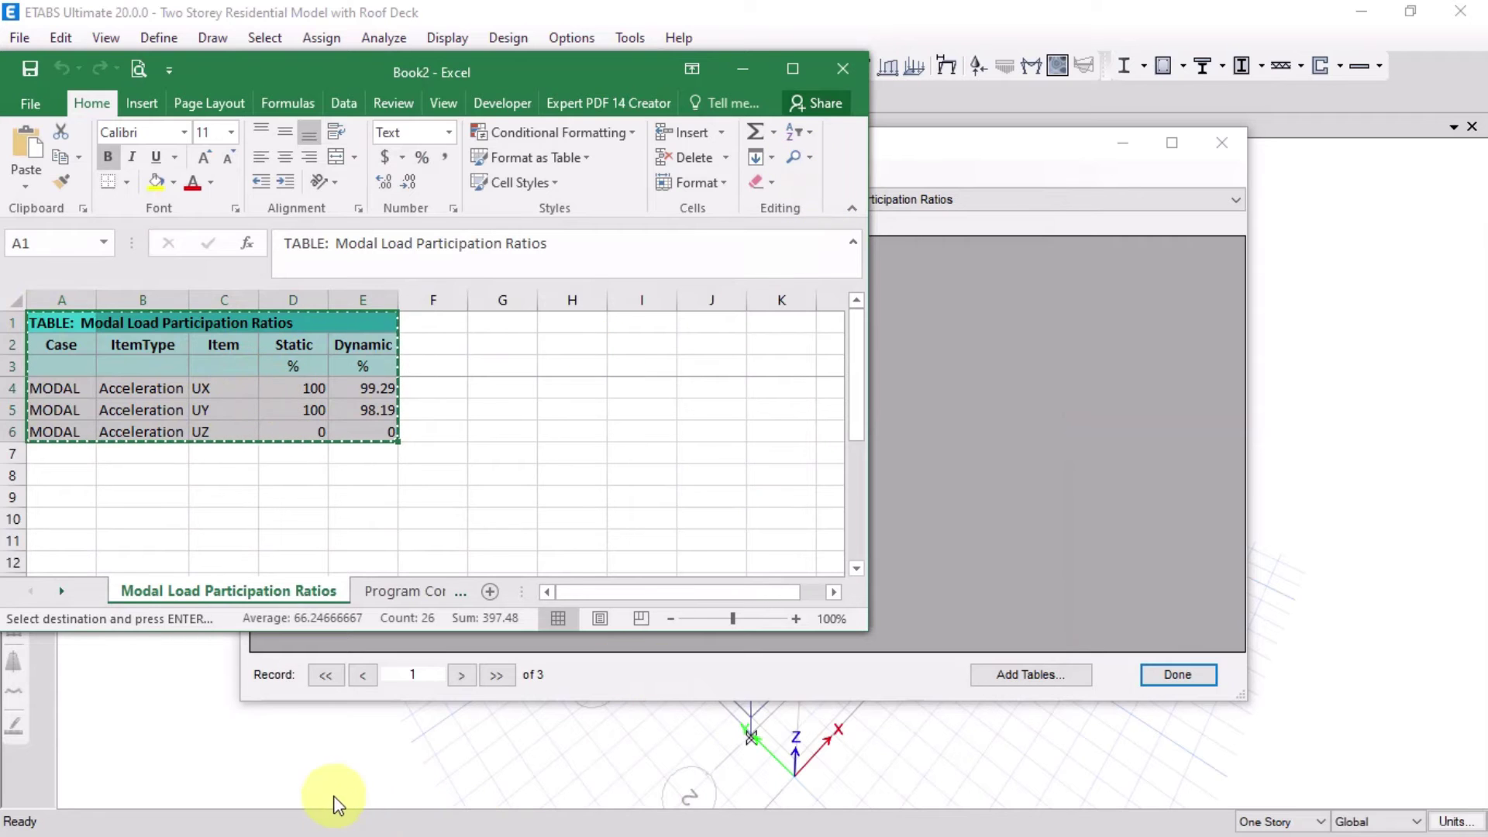
Switch to the Modal Analysis workbook and insert the copied load participation table at K37 using Paste Special.
{"action": "key", "text": "super"}
{"action": "mouse_move", "coordinate": [302, 821]}
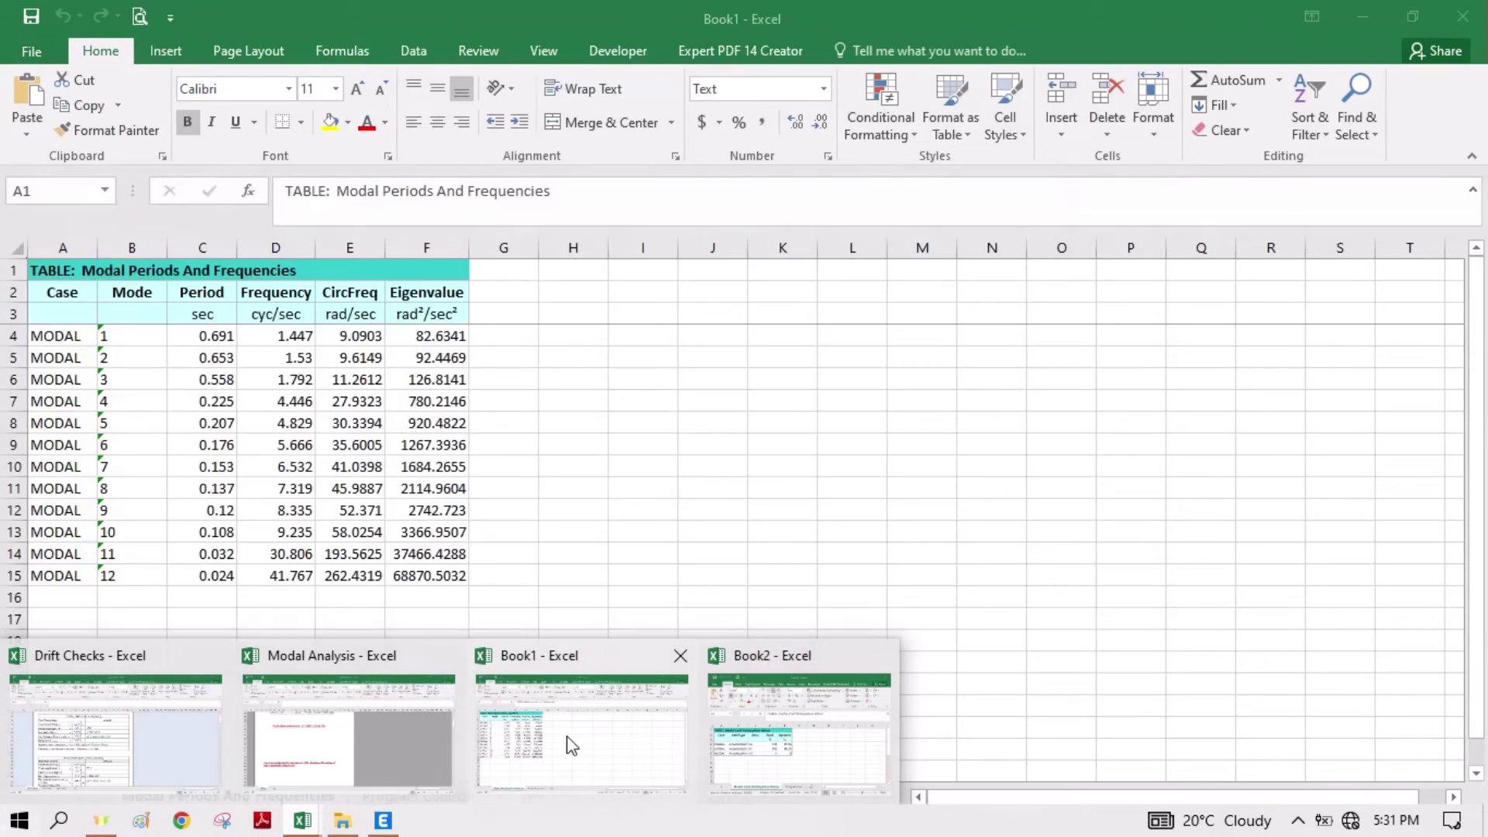
{"action": "left_click", "coordinate": [392, 740]}
{"action": "right_click", "coordinate": [373, 467]}
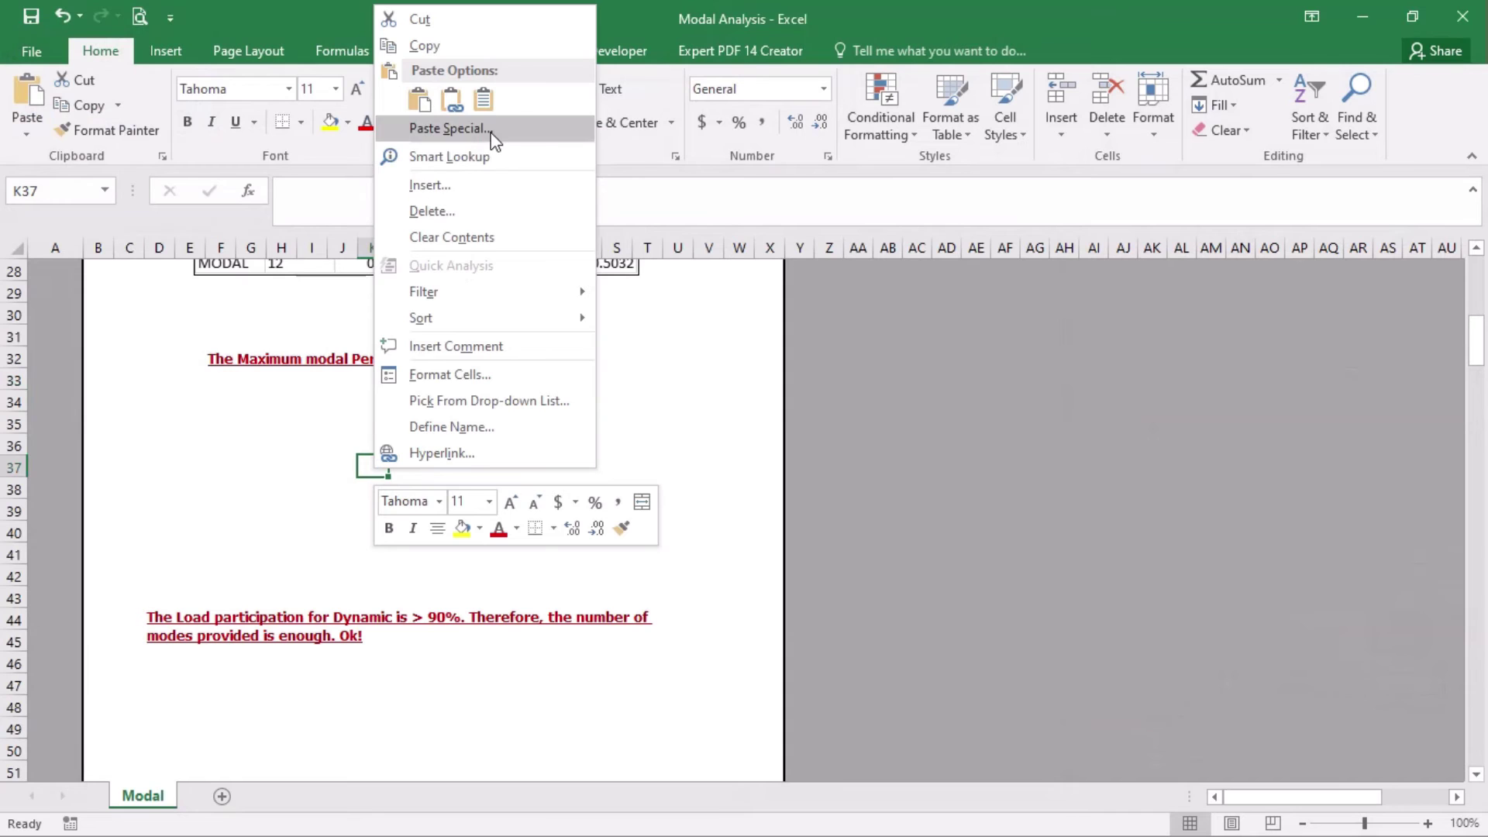
{"action": "left_click", "coordinate": [457, 129]}
{"action": "left_click", "coordinate": [634, 455]}
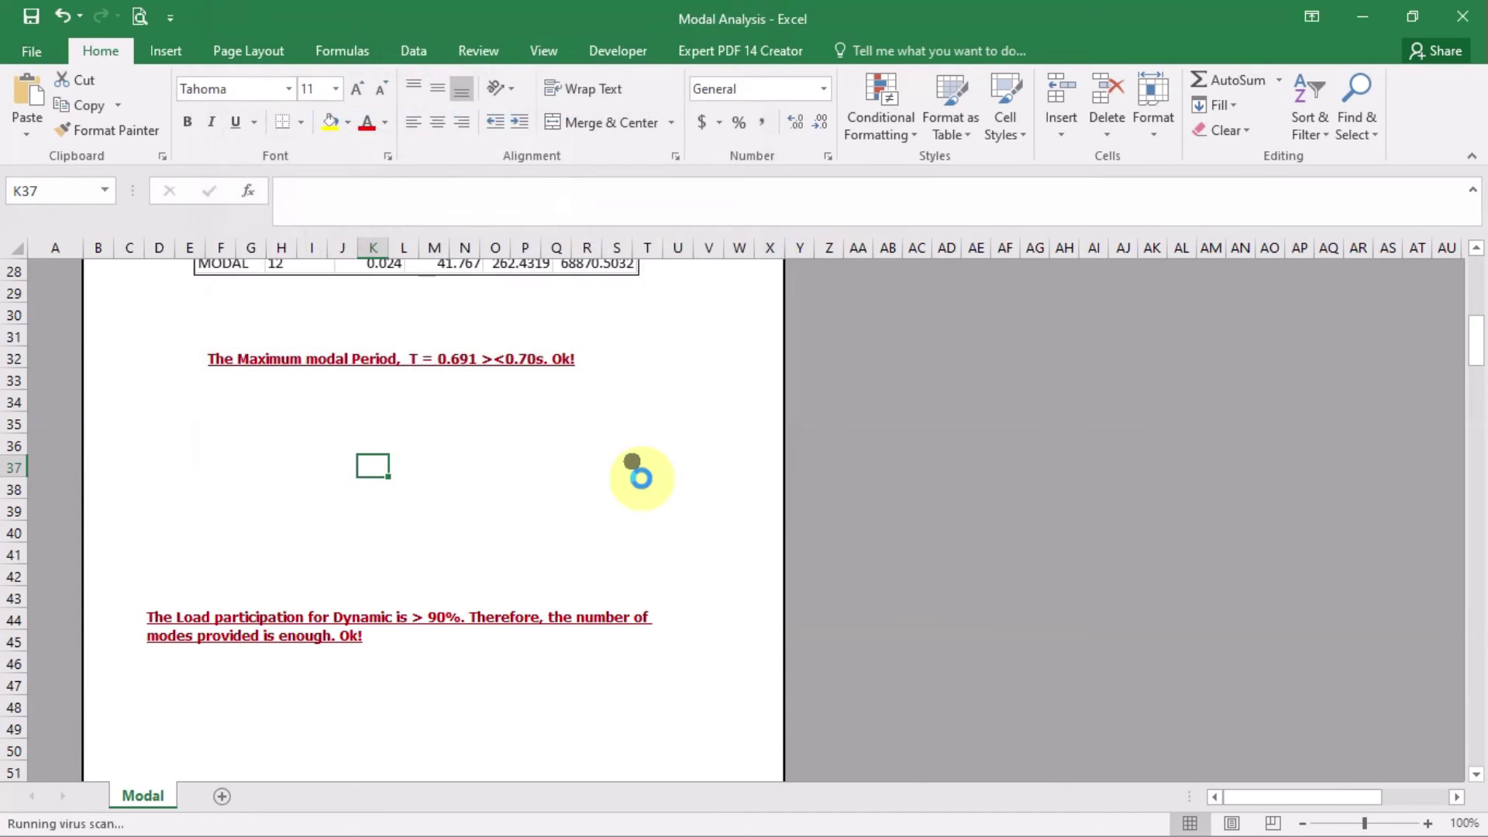
Move the pasted load participation table so it sits in rows 35 to 41, above the load participation conclusion.
{"action": "left_click_drag", "start_coordinate": [641, 475], "coordinate": [402, 470]}
{"action": "left_click", "coordinate": [628, 566]}
{"action": "left_click", "coordinate": [739, 553]}
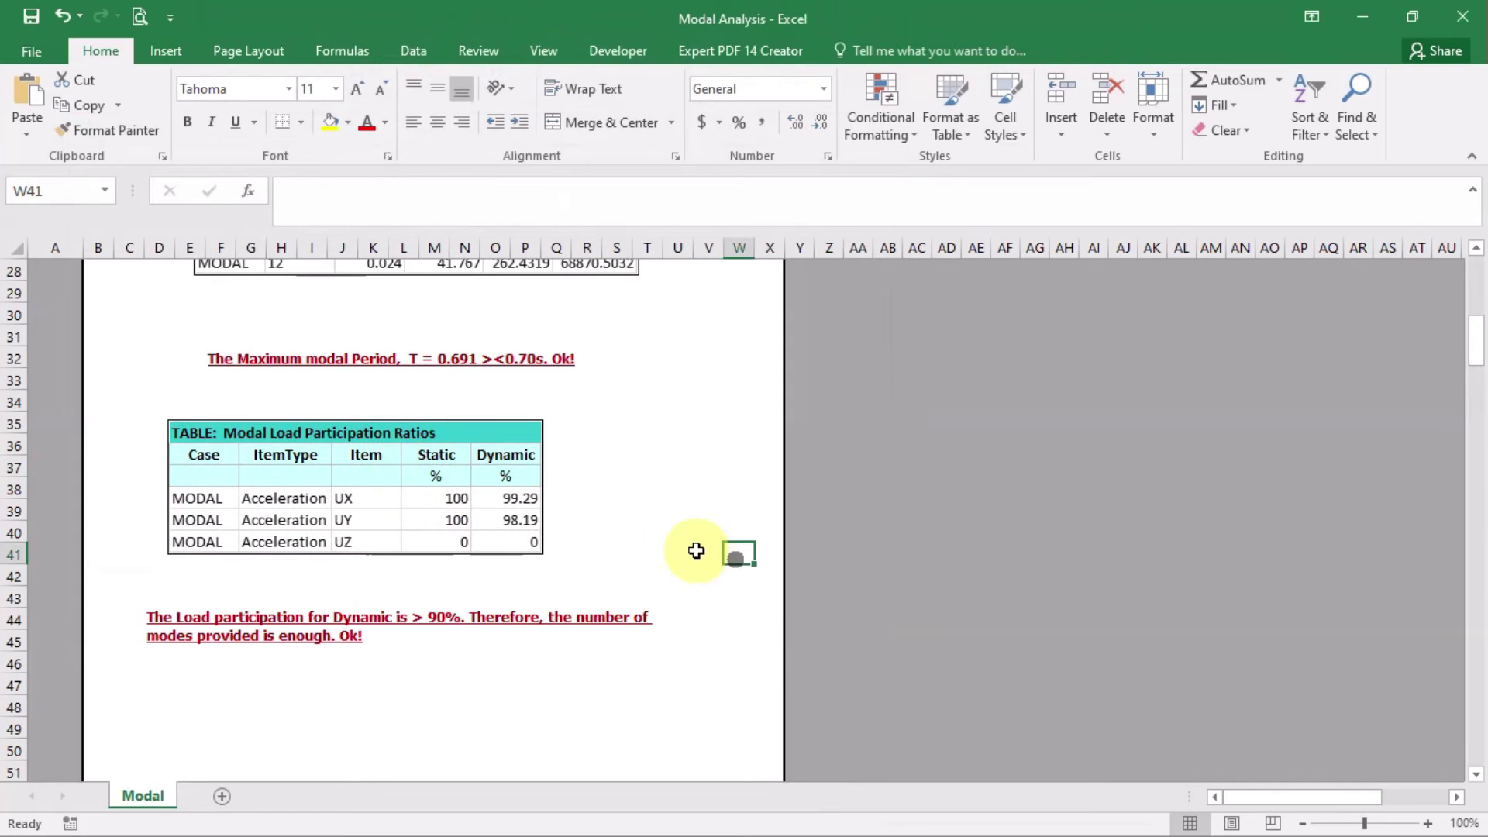
Check the UX and UY Dynamic ratios against the load participation conclusion in D44.
{"action": "left_click", "coordinate": [560, 501]}
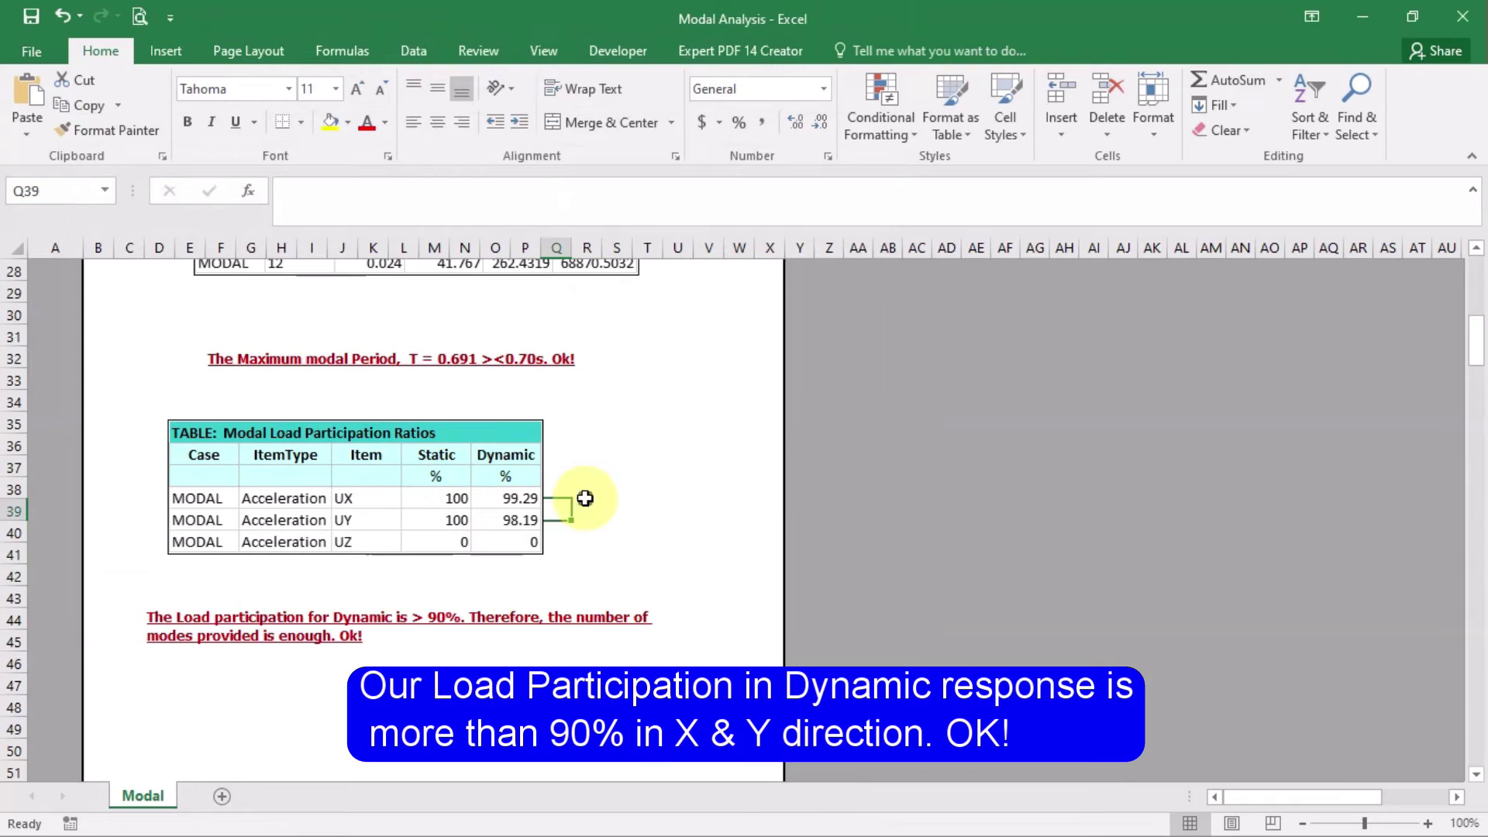
{"action": "left_click", "coordinate": [583, 495]}
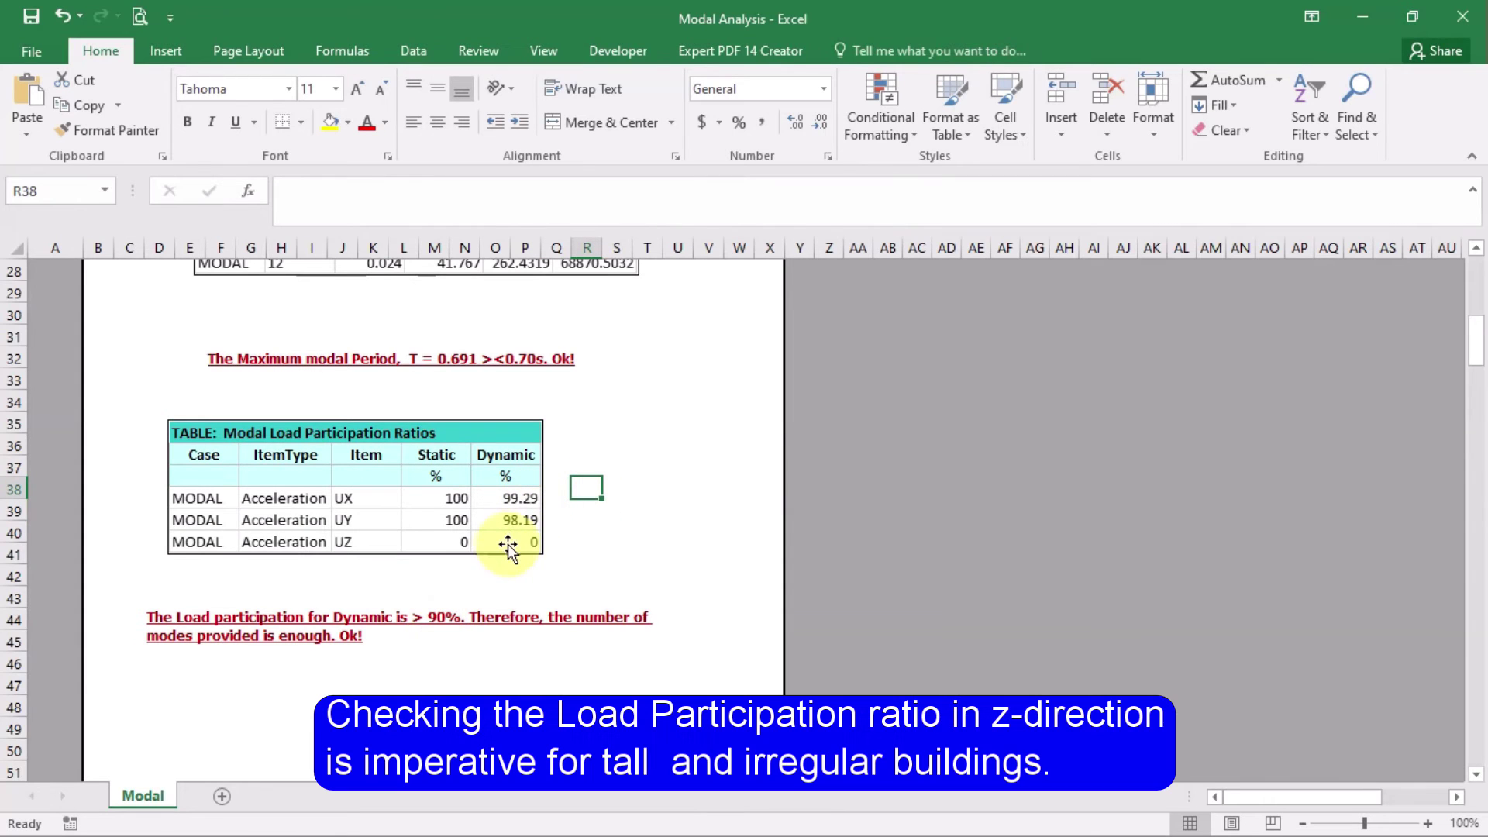
{"action": "left_click", "coordinate": [150, 621]}
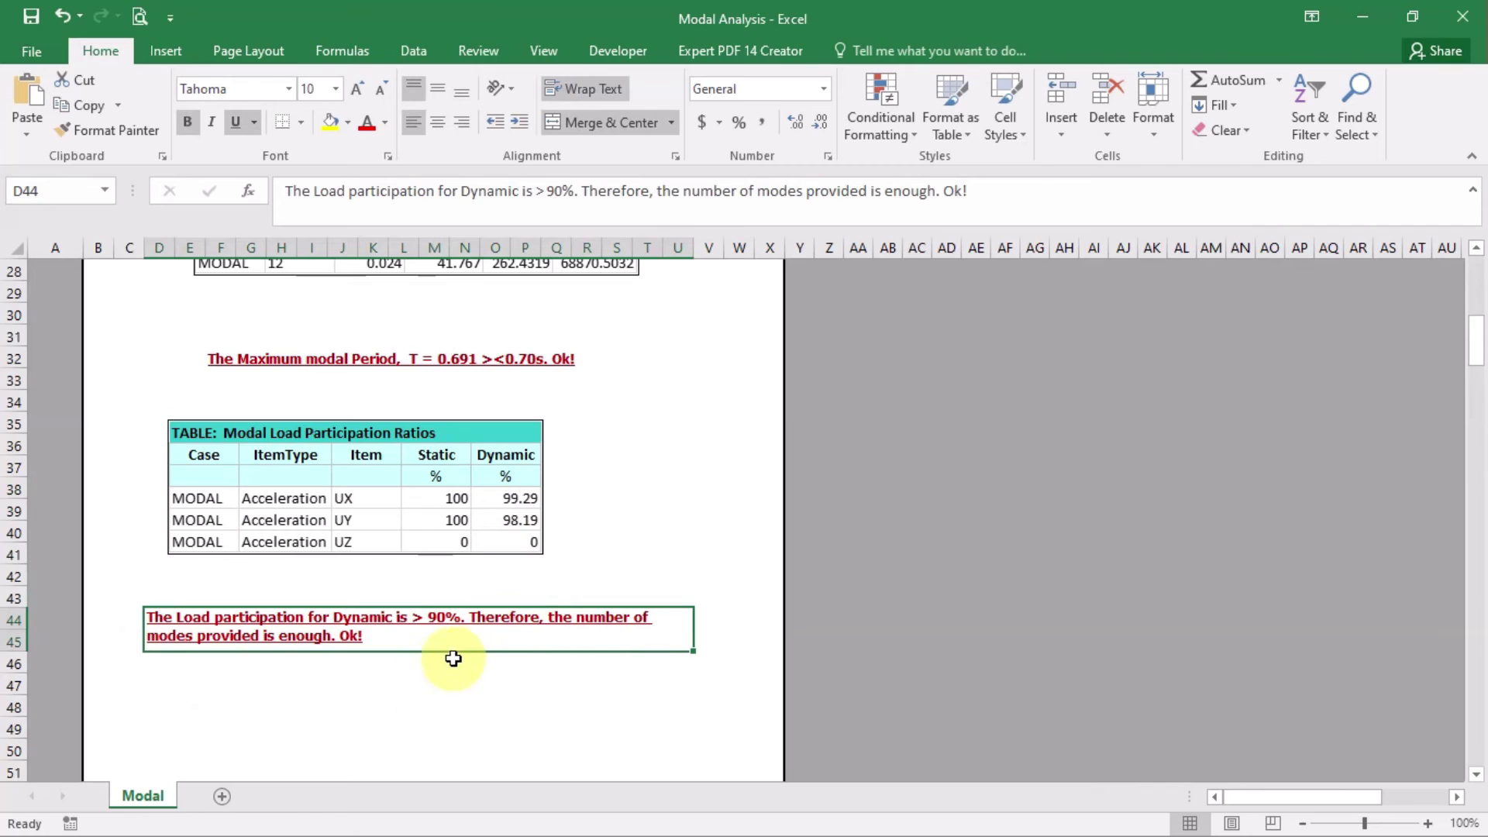
Switch back to ETABS and close the Modal Load Participation Ratios table window.
{"action": "key", "text": "super"}
{"action": "left_click", "coordinate": [383, 820]}
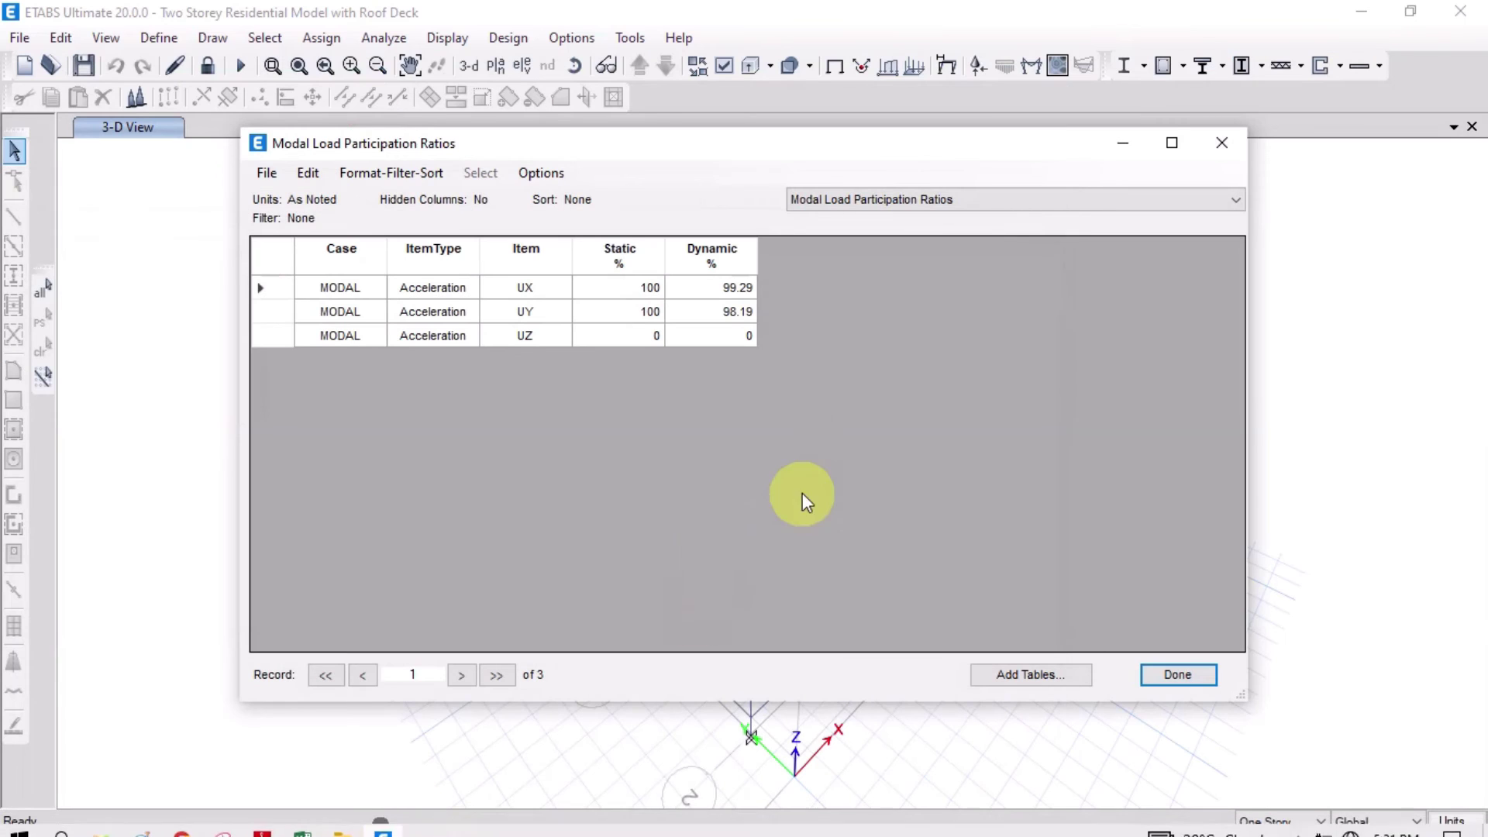
{"action": "left_click", "coordinate": [853, 199]}
{"action": "left_click", "coordinate": [852, 199]}
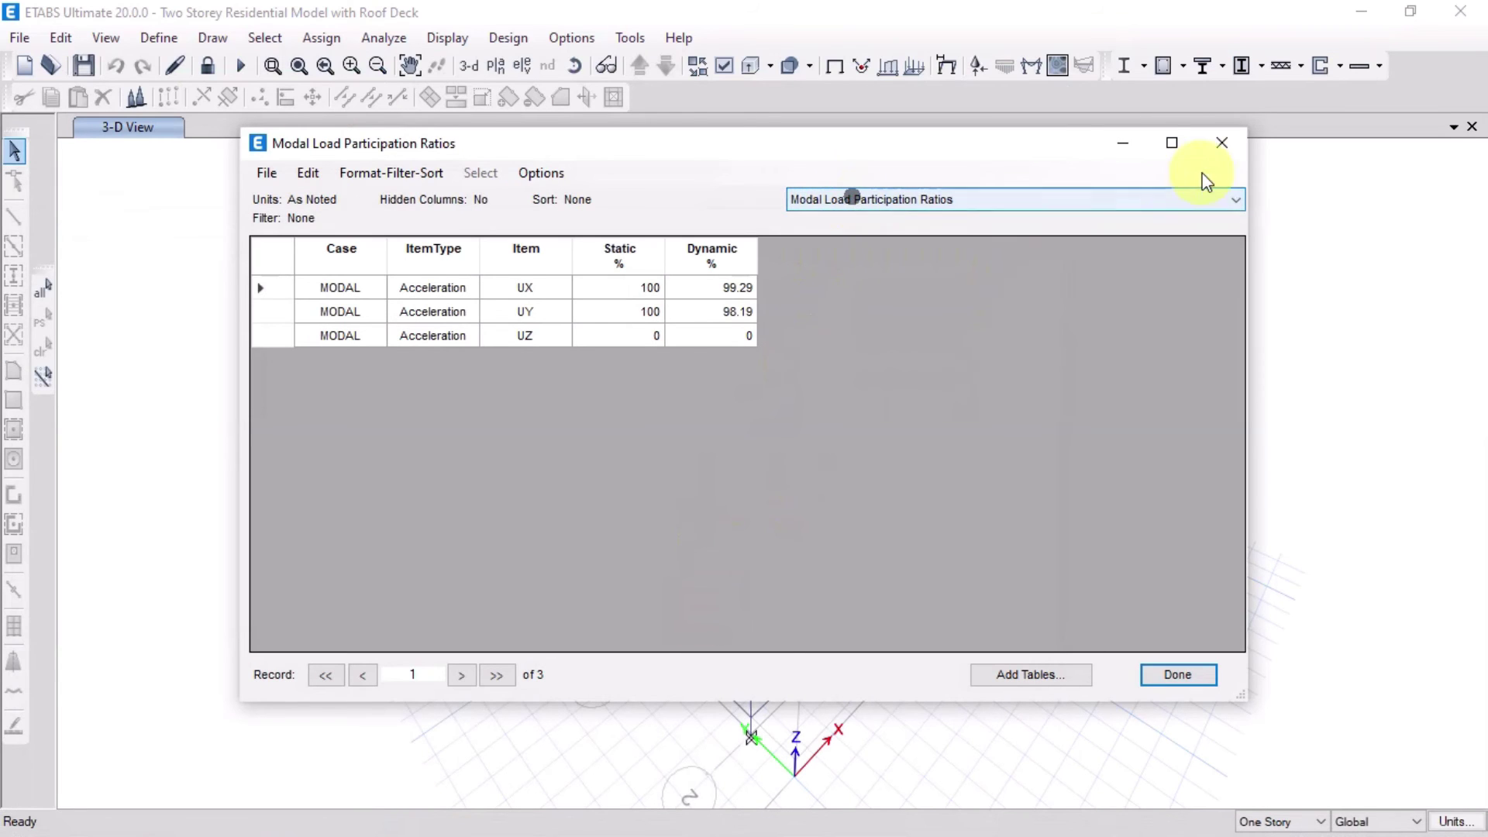
{"action": "left_click", "coordinate": [1223, 144]}
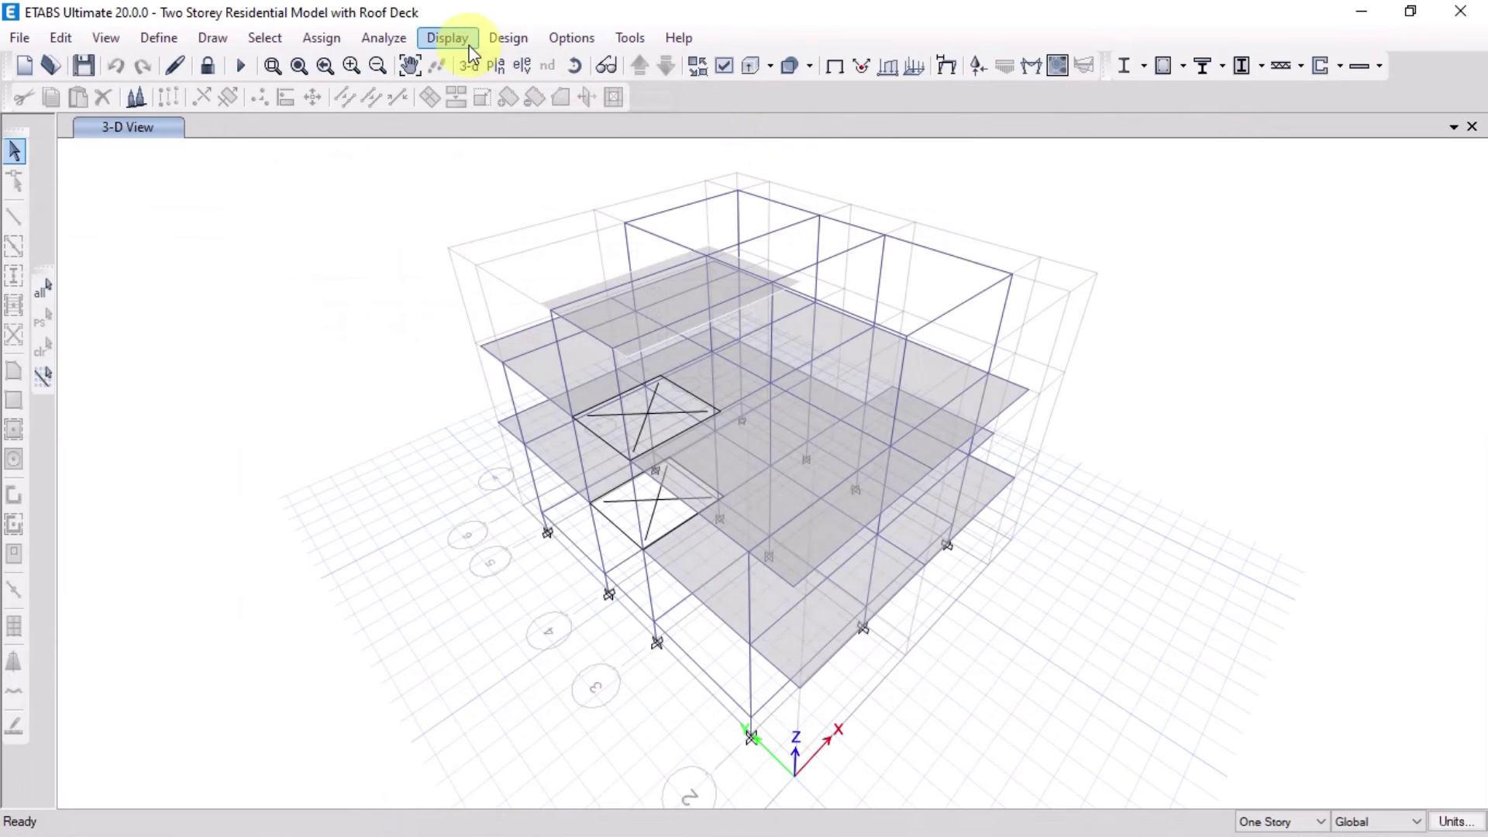
Add Modal Participating Mass Ratios from Structure Output's Modal Information to the tables for display, and show that table.
{"action": "left_click", "coordinate": [468, 45]}
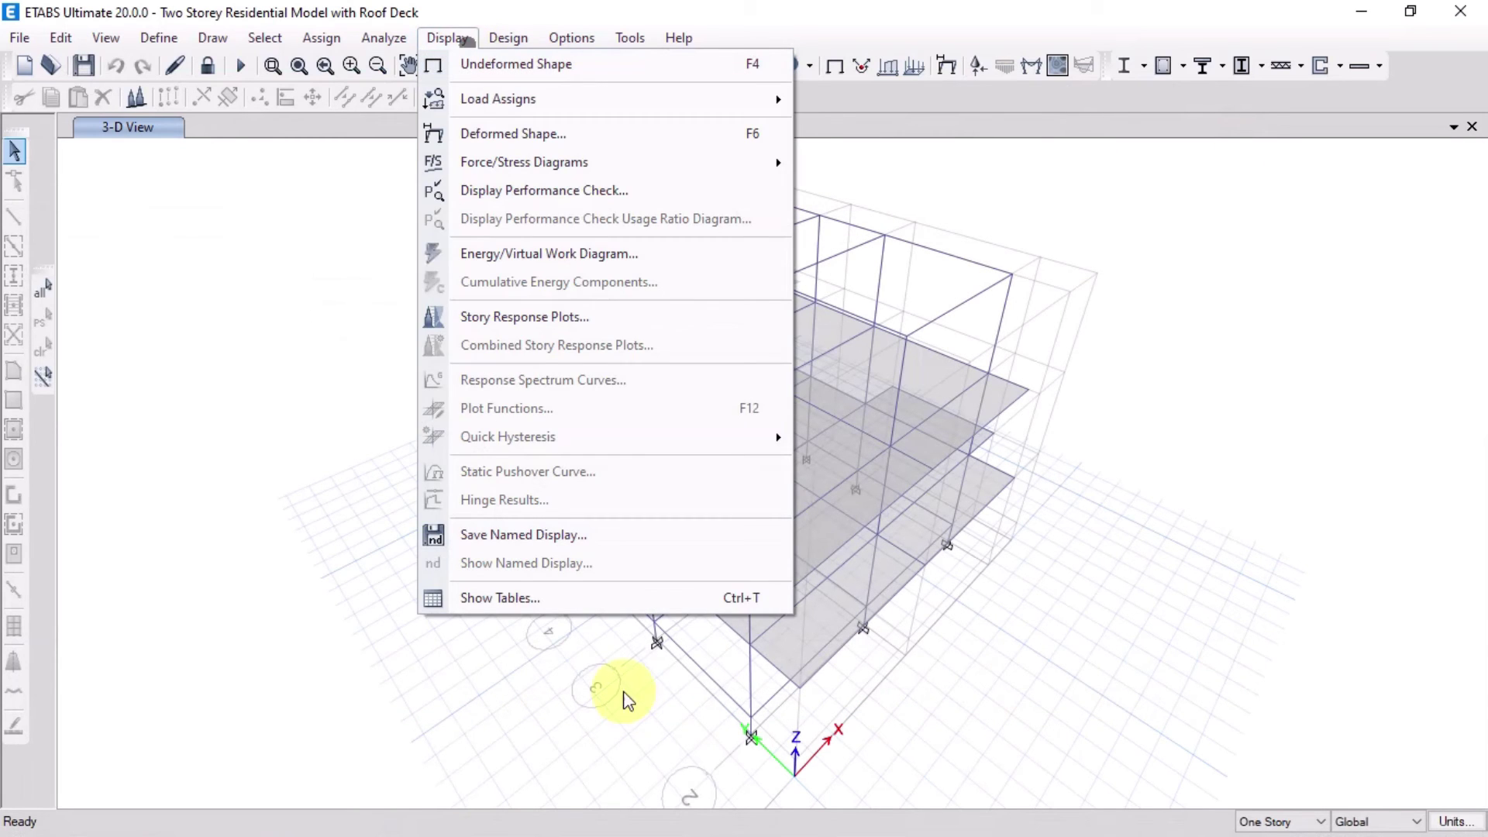
{"action": "left_click", "coordinate": [616, 593]}
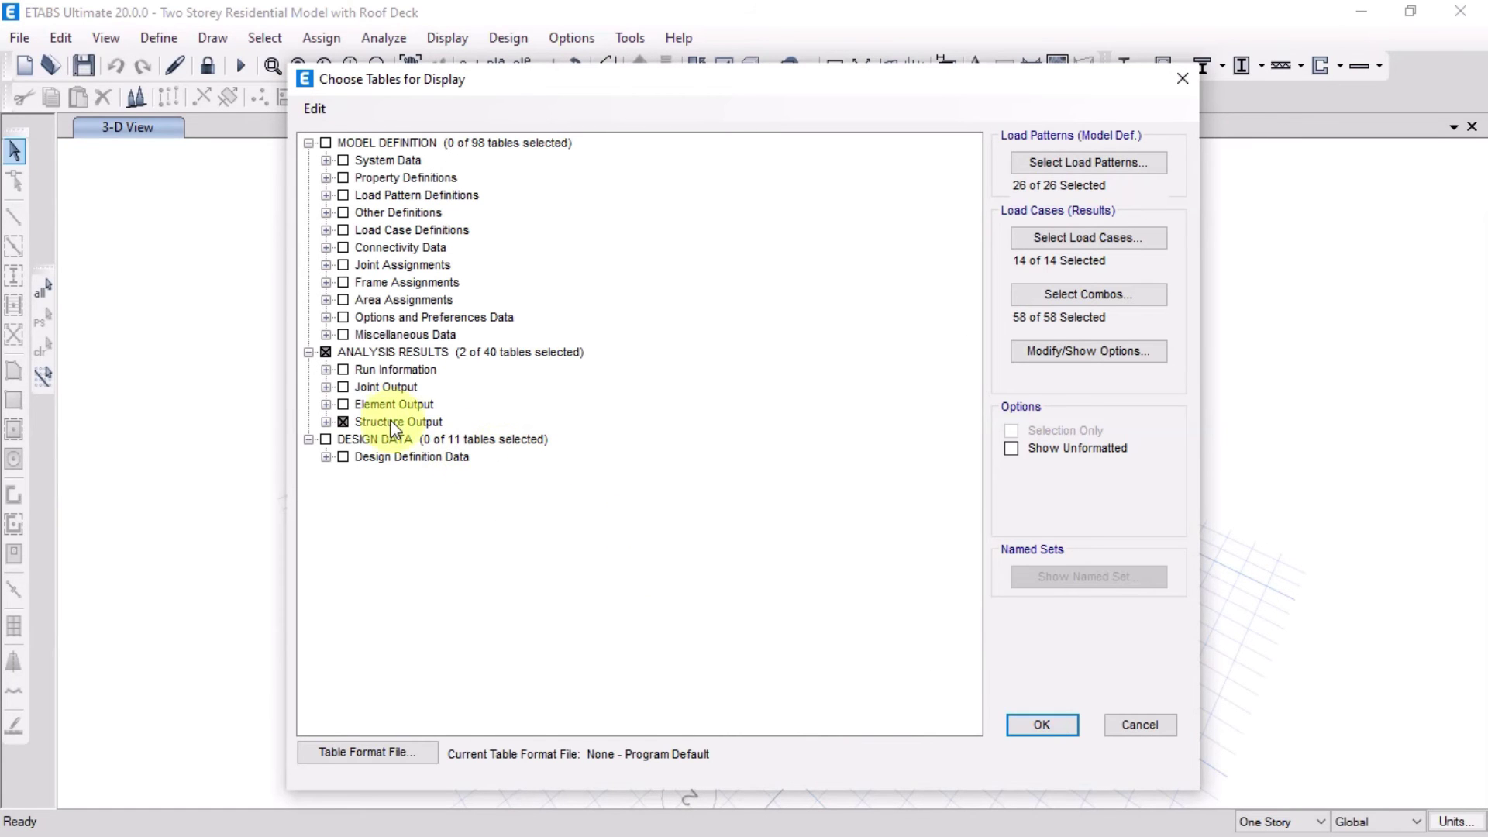
{"action": "left_click", "coordinate": [326, 422]}
{"action": "left_click", "coordinate": [342, 457]}
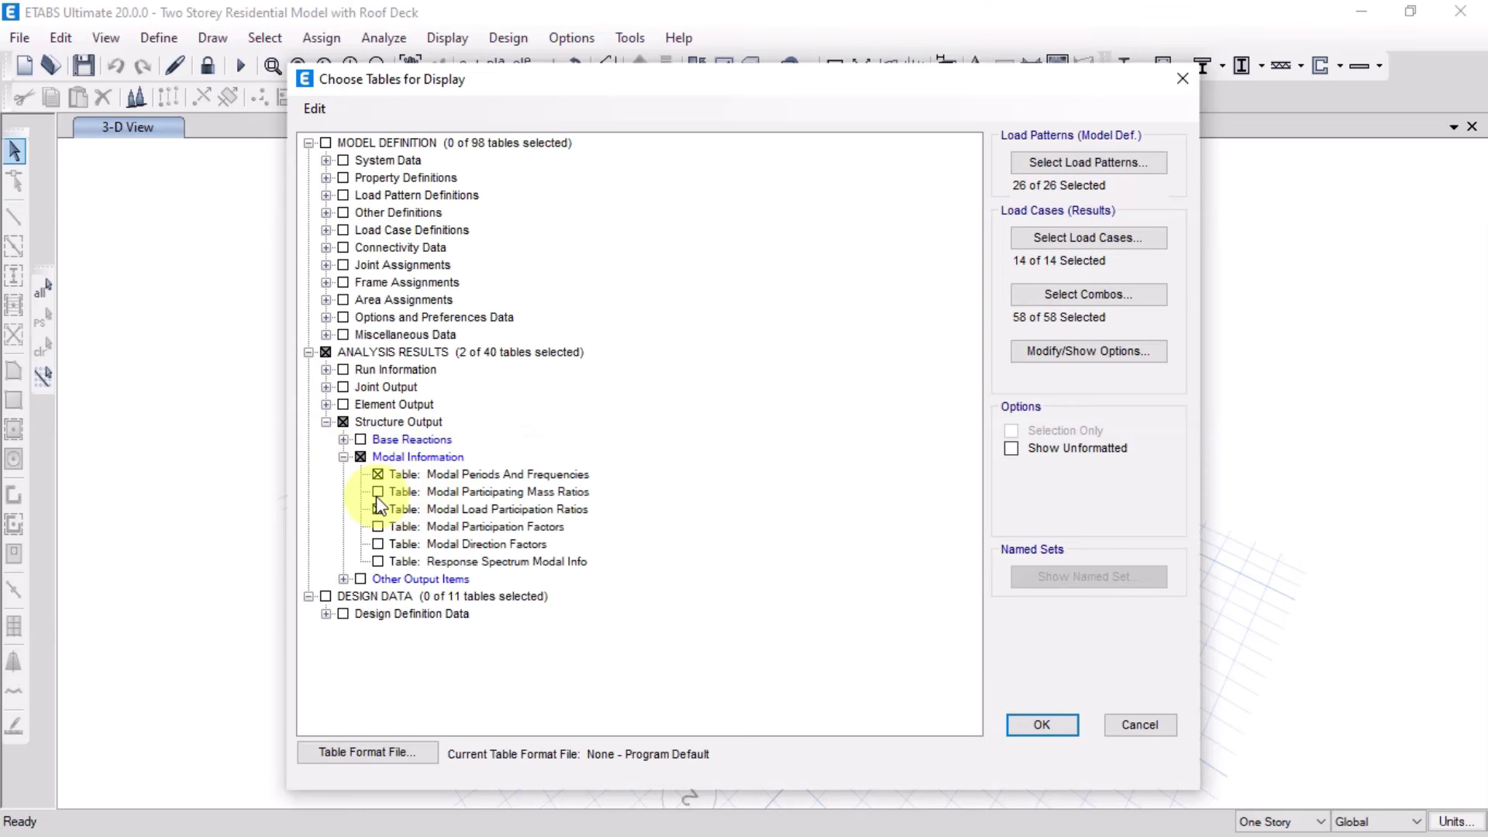
{"action": "left_click", "coordinate": [377, 493]}
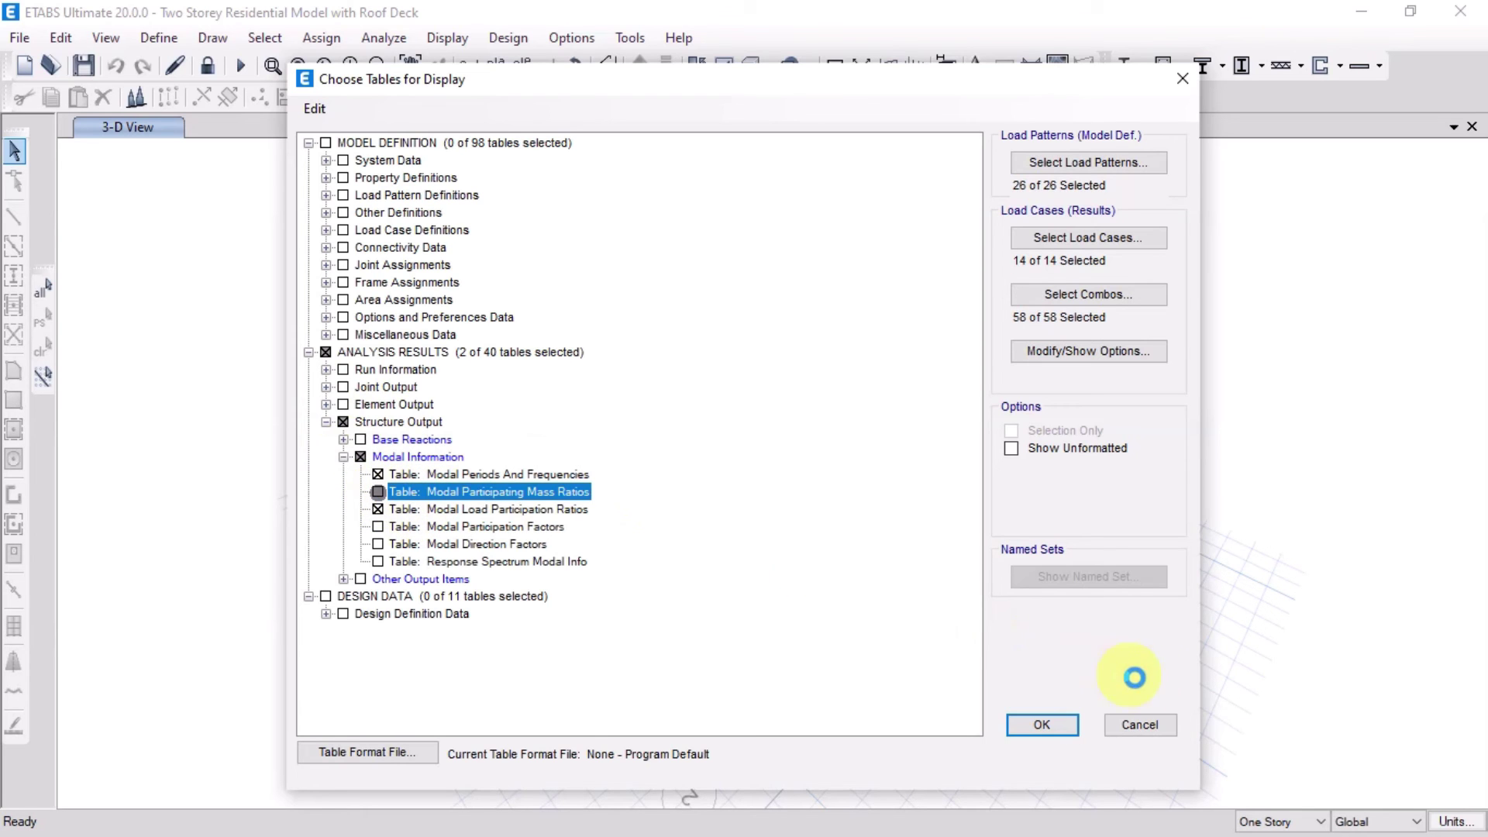
{"action": "left_click", "coordinate": [1041, 725]}
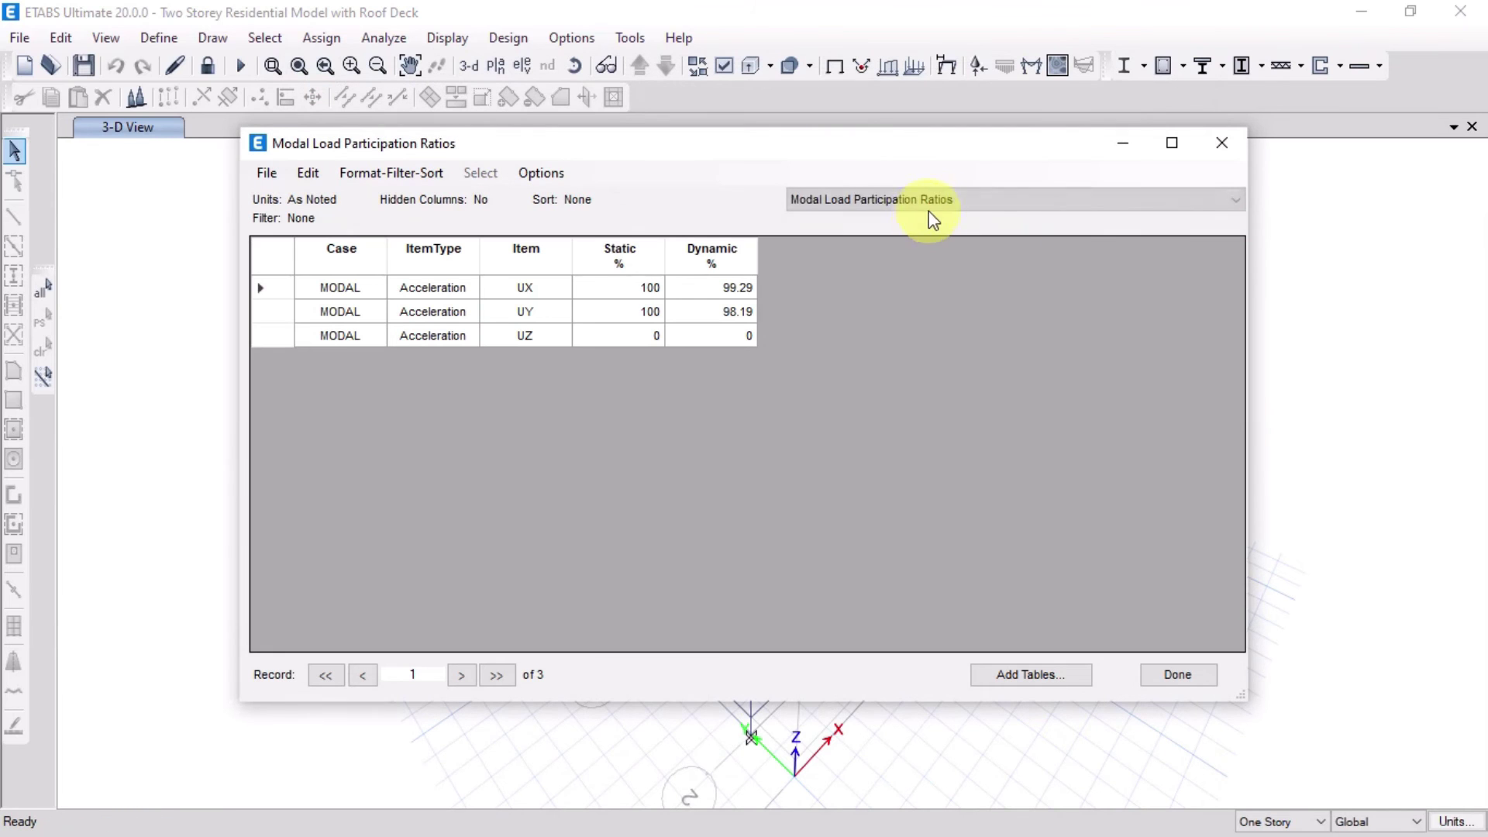
{"action": "left_click", "coordinate": [933, 199]}
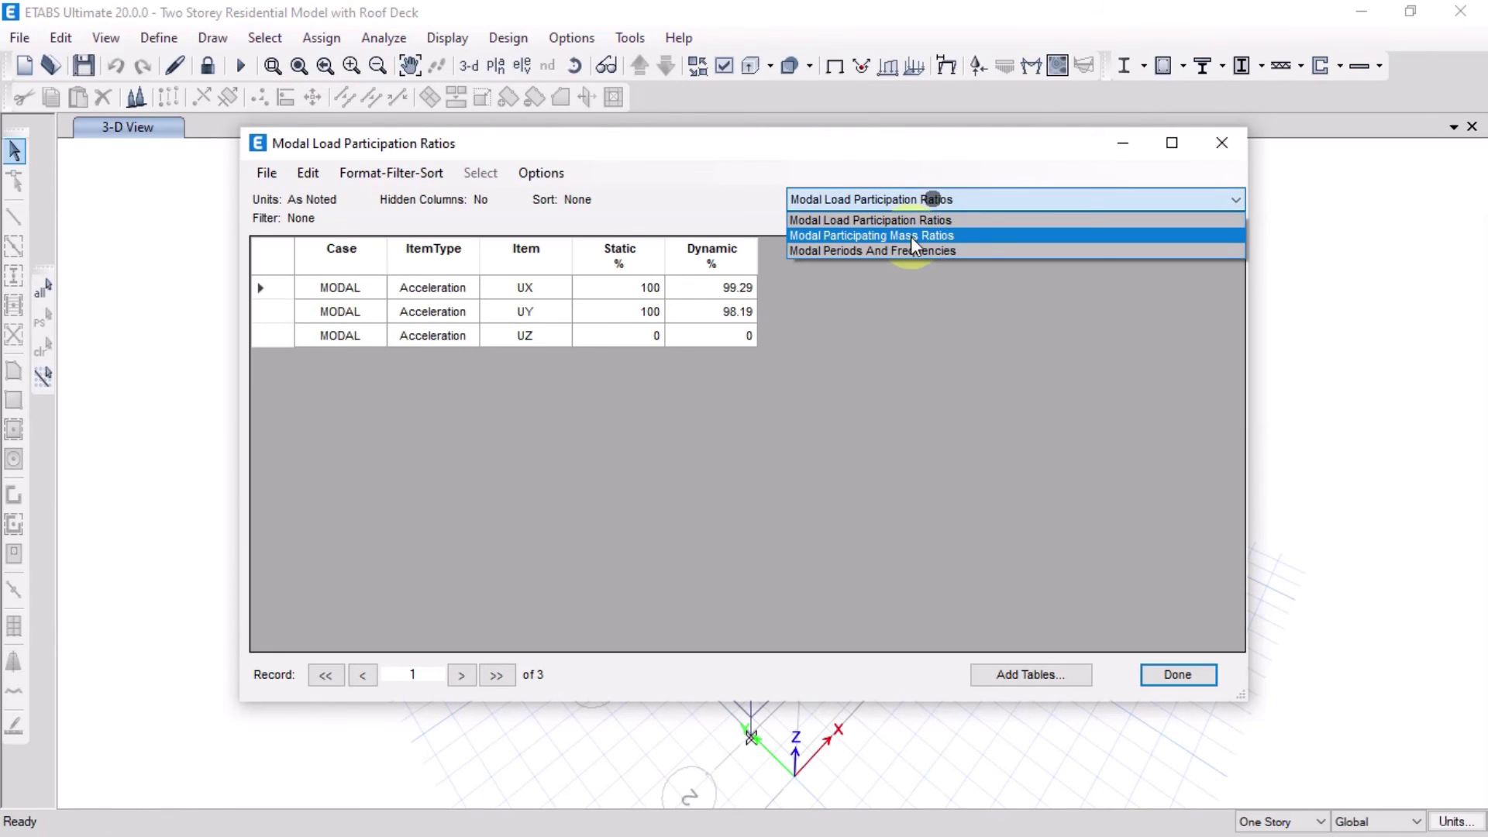
{"action": "left_click", "coordinate": [911, 238]}
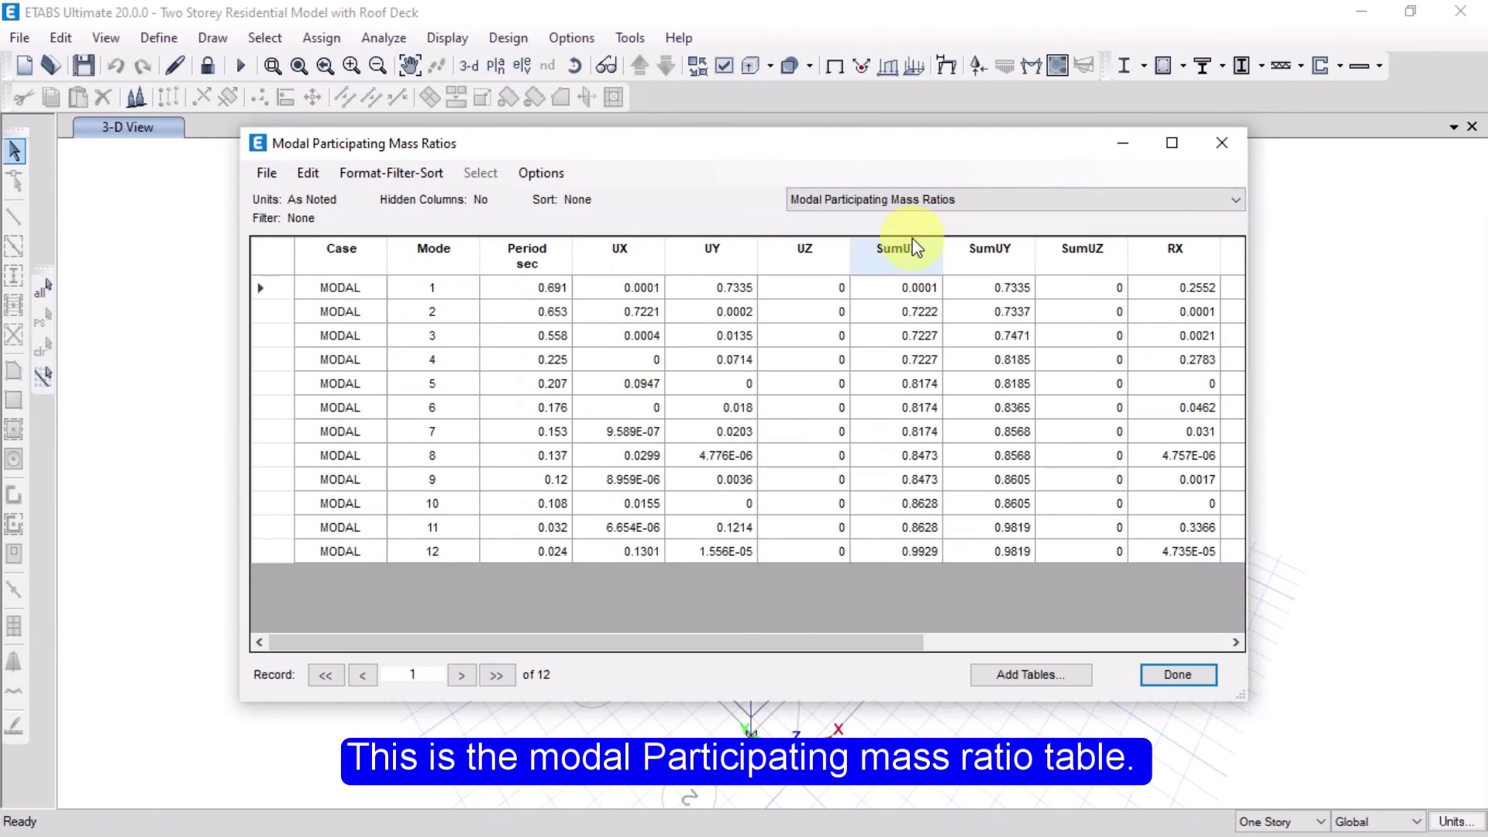
Examine the SumUX and SumUY mass participation of mode 12 against the 90% requirement, and close the table.
{"action": "left_click", "coordinate": [443, 262]}
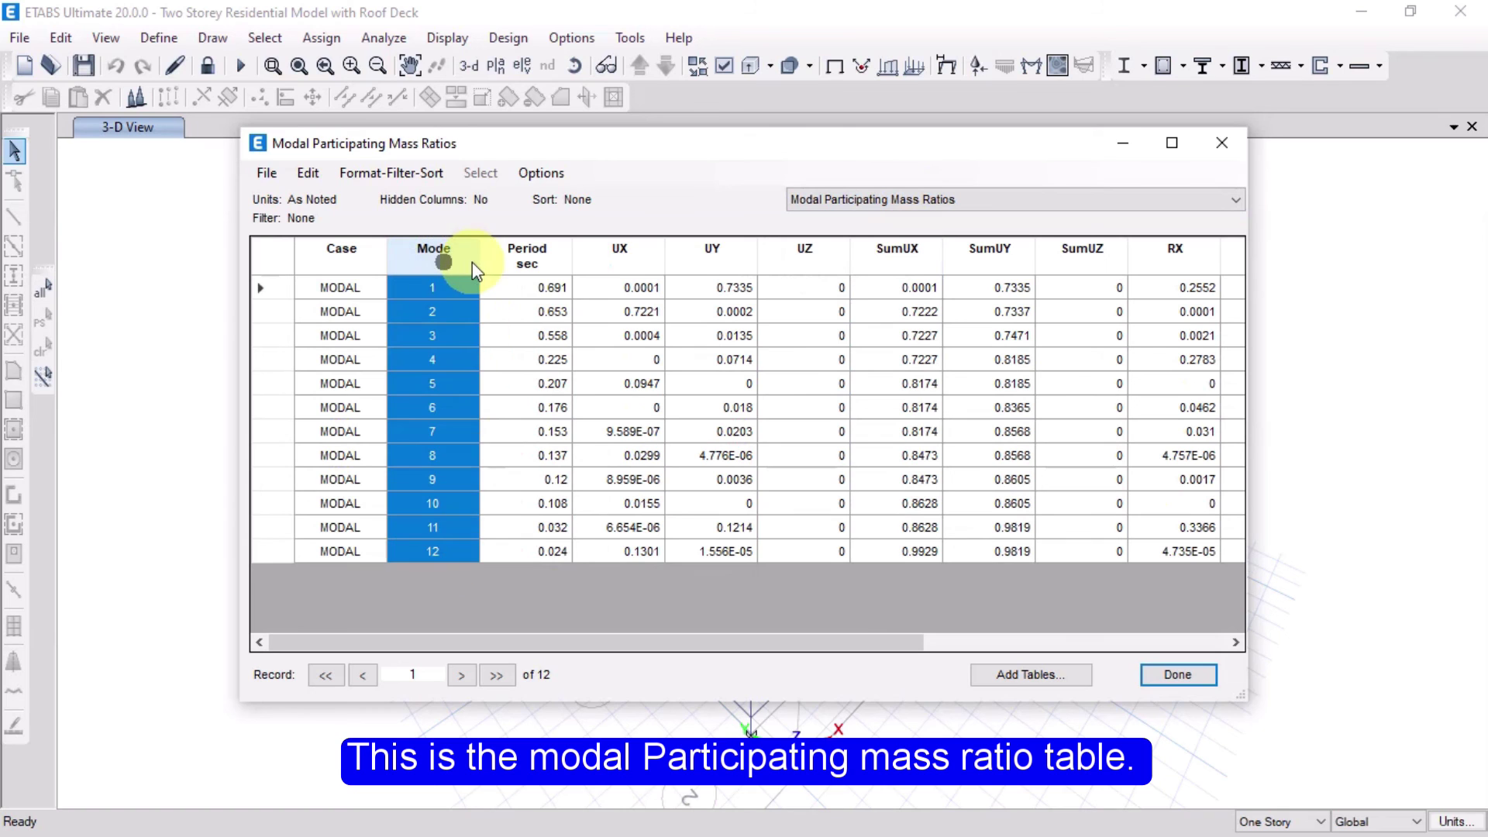
{"action": "left_click", "coordinate": [446, 551]}
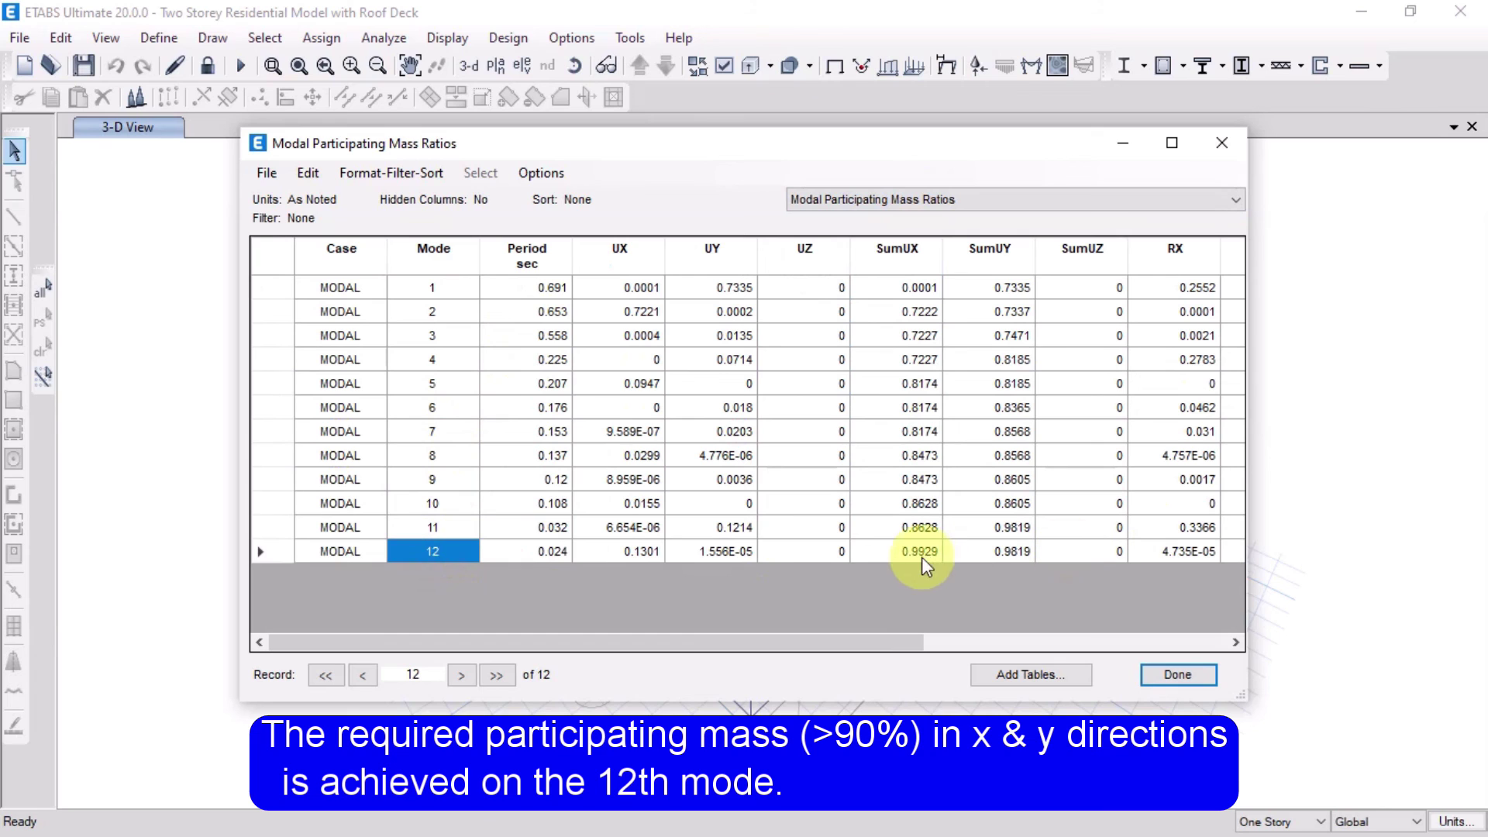
{"action": "left_click", "coordinate": [899, 551]}
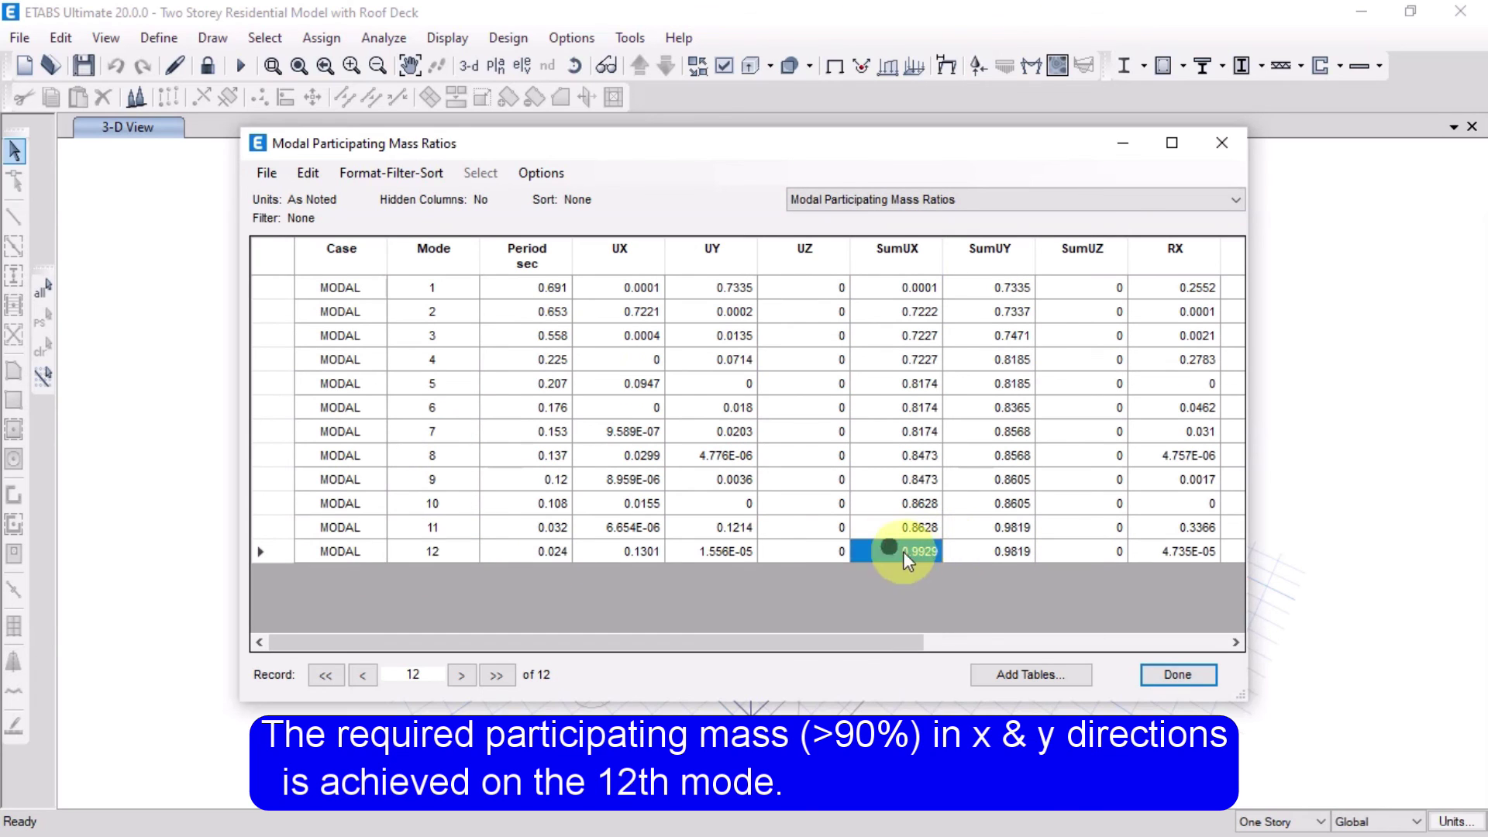
{"action": "left_click", "coordinate": [1007, 553]}
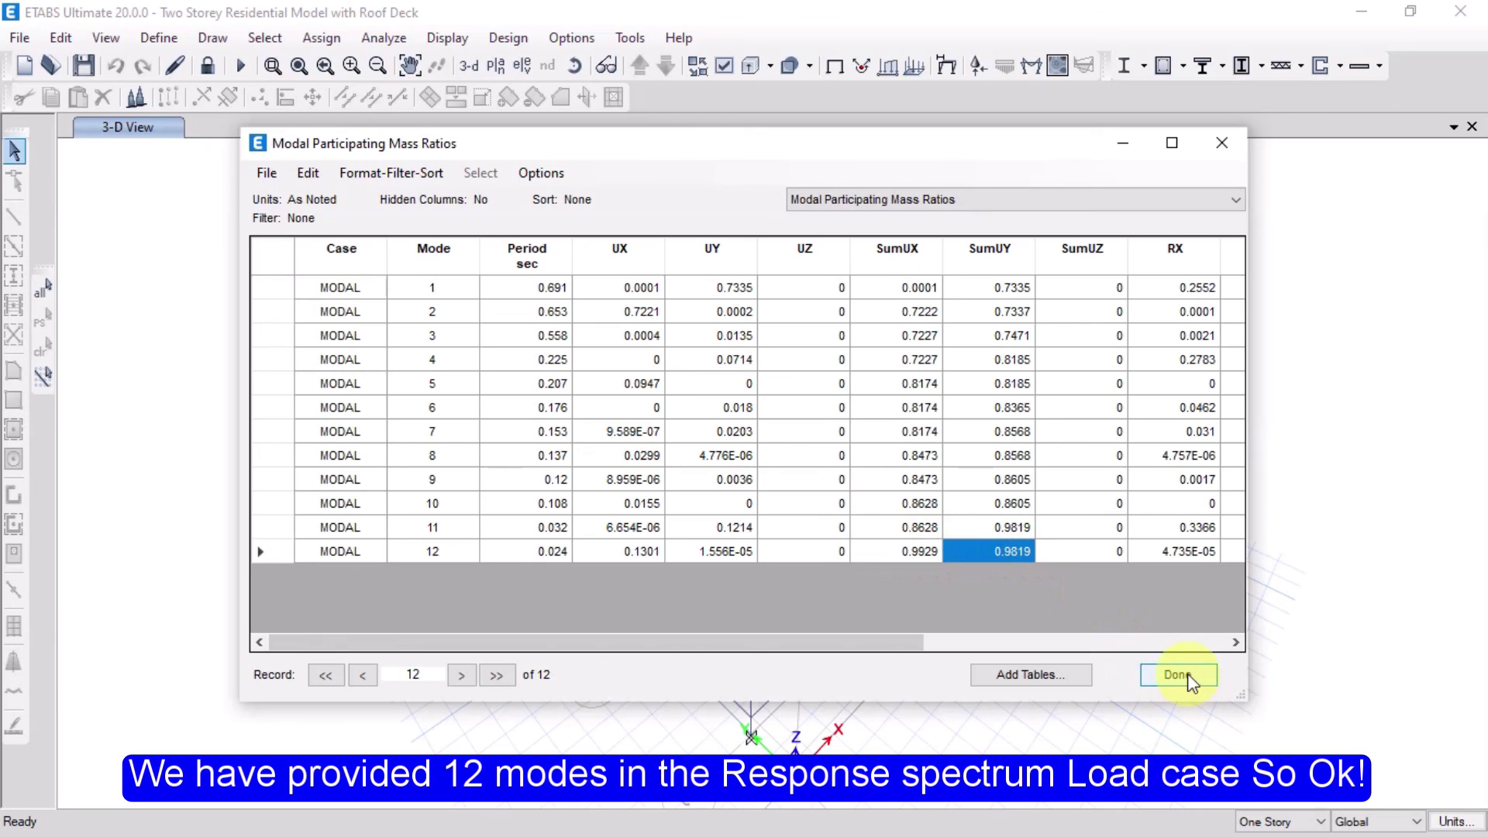
{"action": "left_click", "coordinate": [914, 555]}
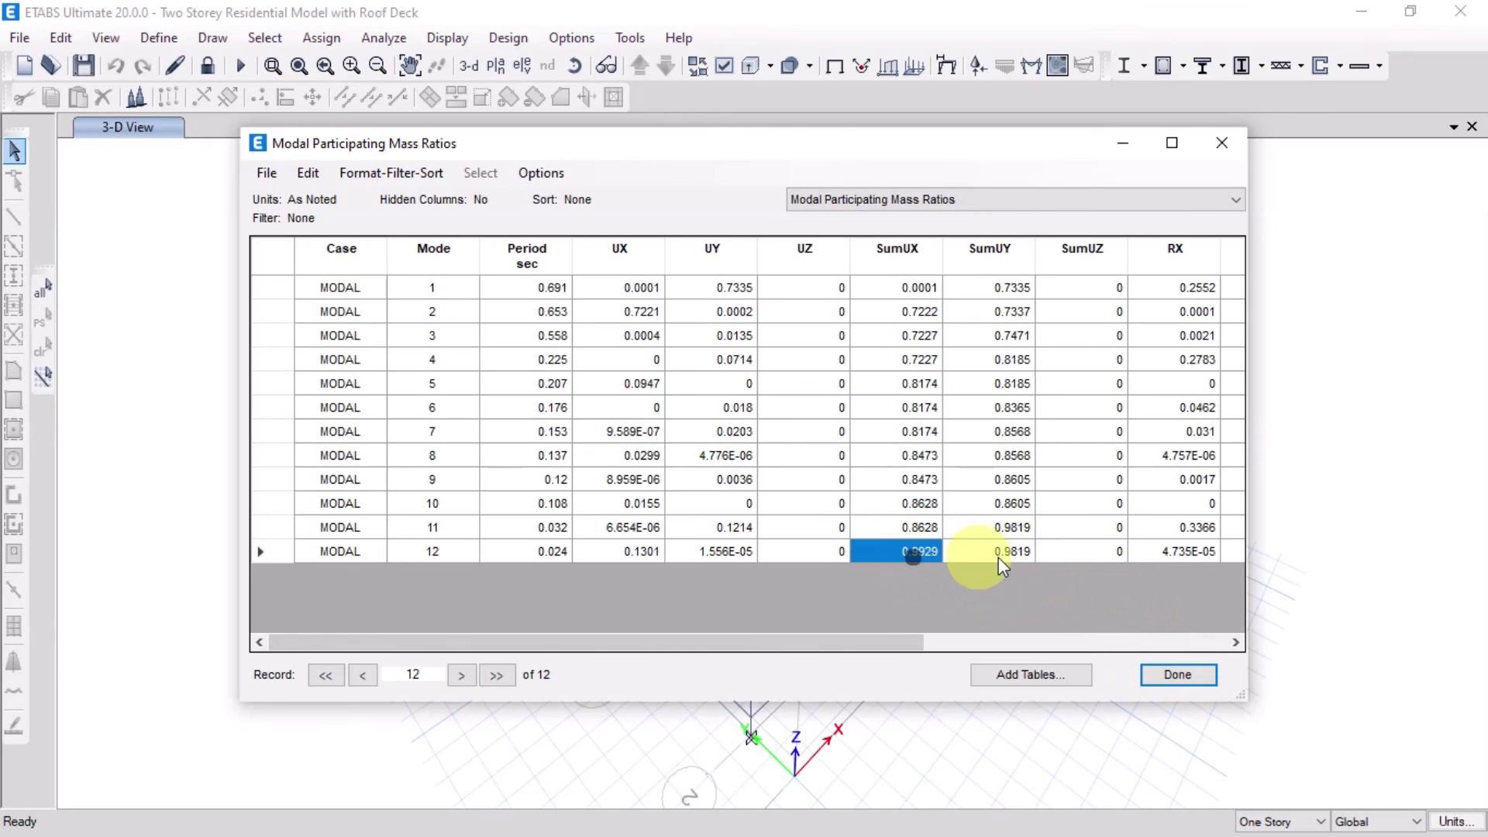
{"action": "left_click", "coordinate": [891, 254]}
{"action": "left_click", "coordinate": [989, 256]}
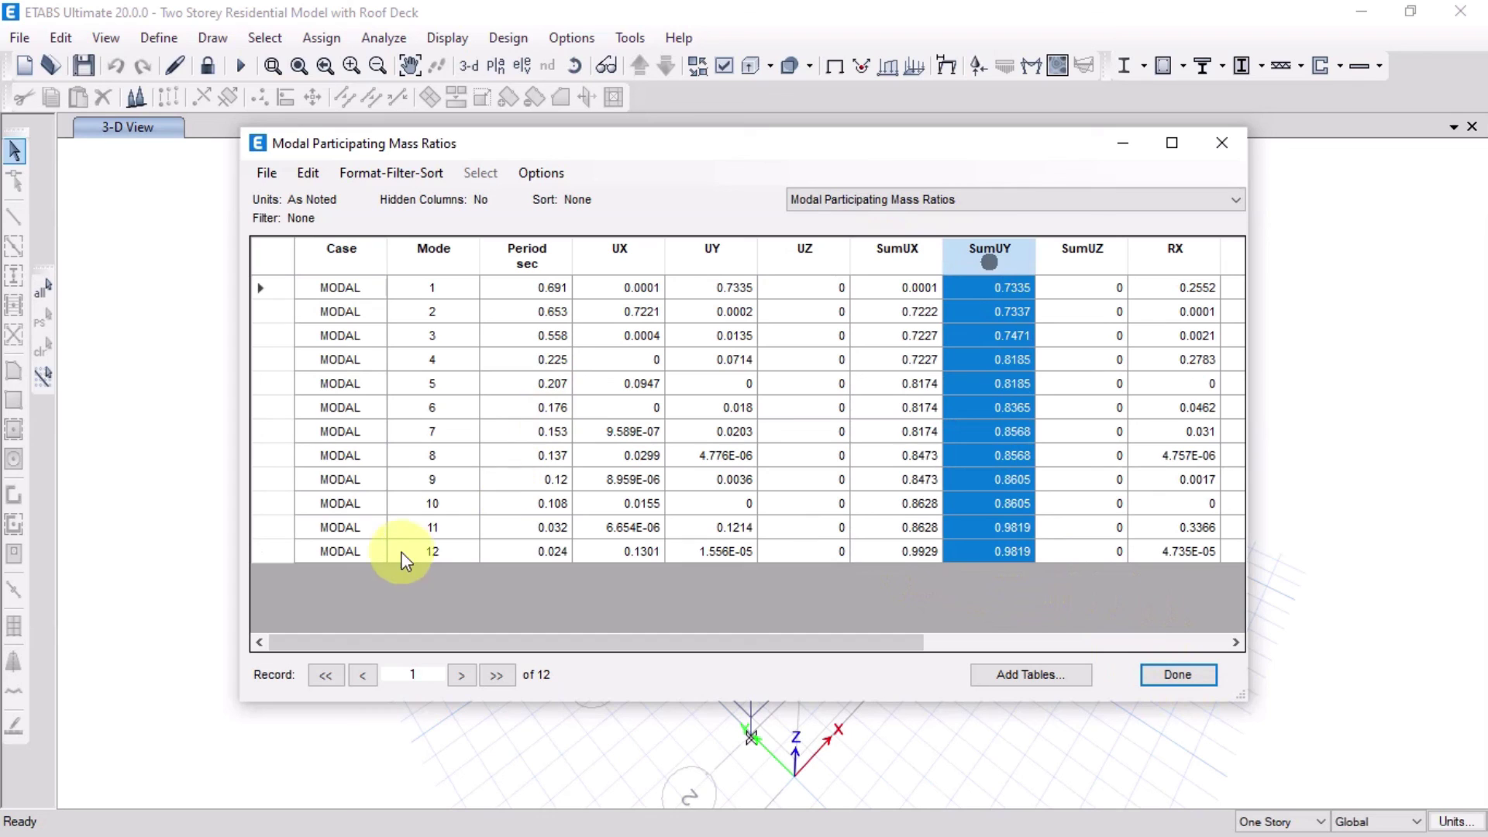
{"action": "left_click", "coordinate": [448, 549]}
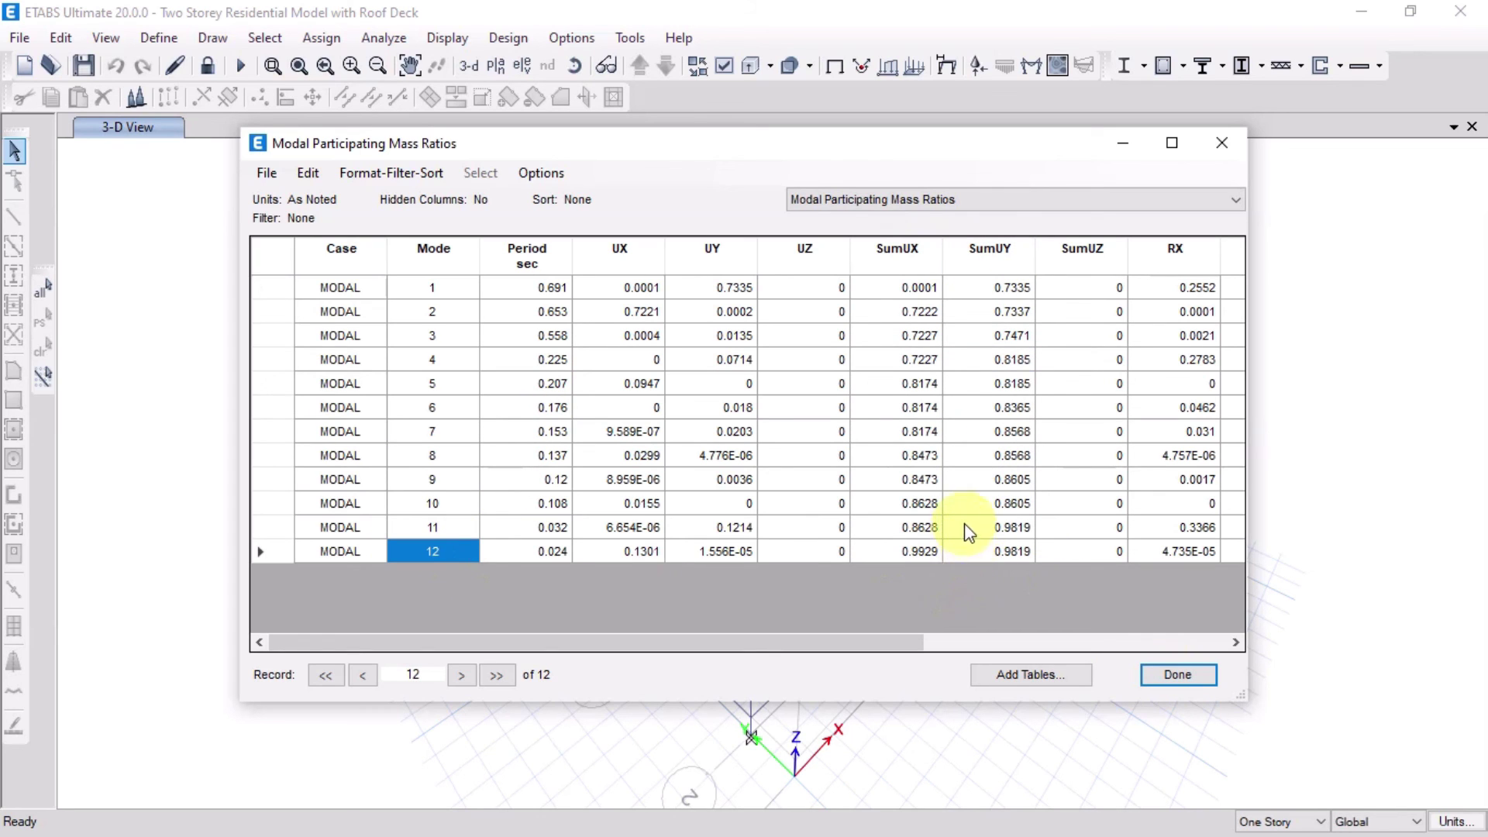
{"action": "left_click", "coordinate": [1003, 552]}
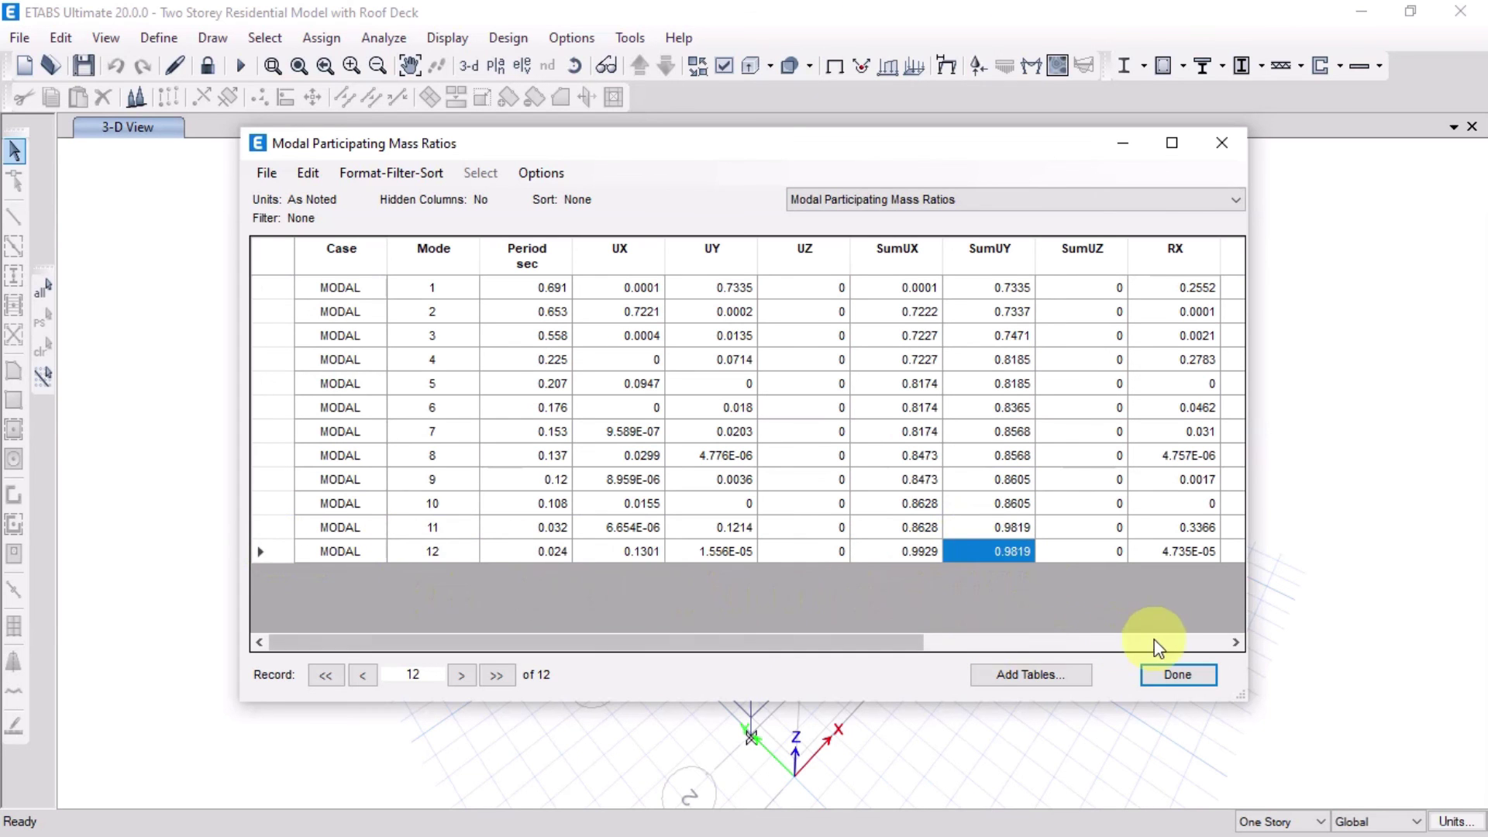
{"action": "left_click", "coordinate": [1168, 678]}
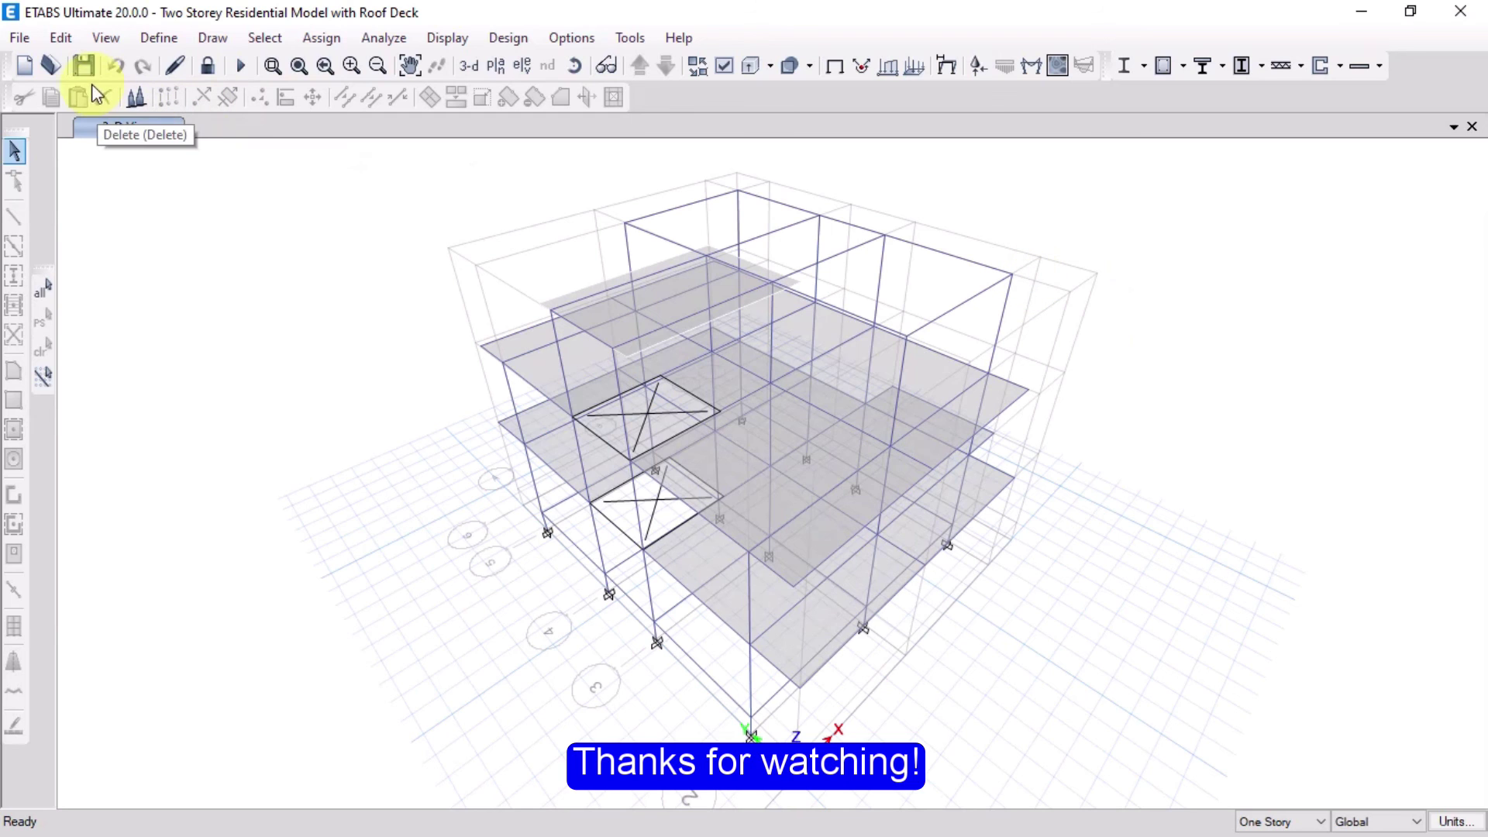
Save the ETABS model and close both ETABS and the Modal Analysis workbook.
{"action": "left_click", "coordinate": [82, 65]}
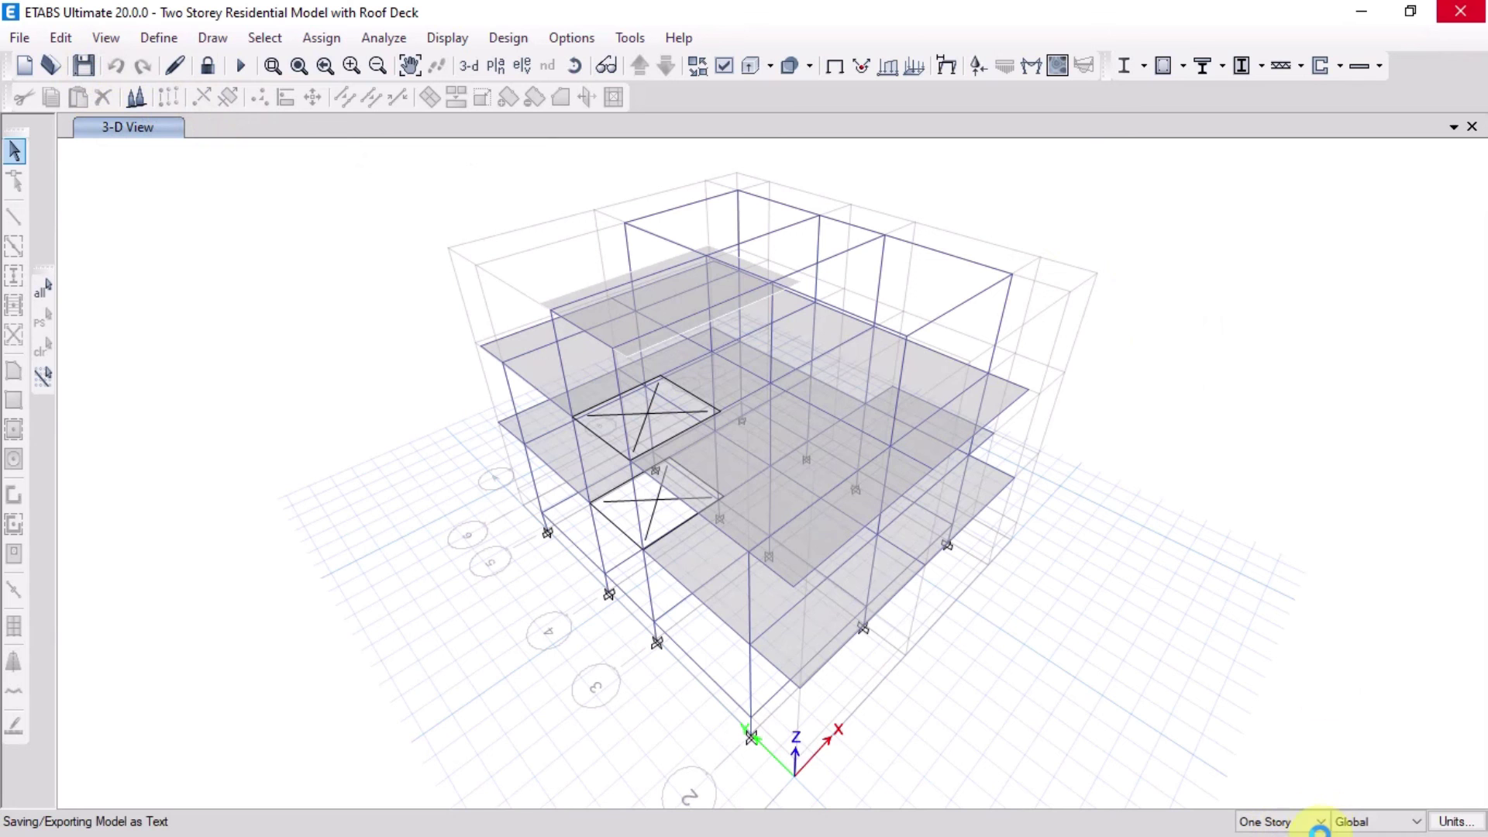
{"action": "left_click", "coordinate": [1473, 6]}
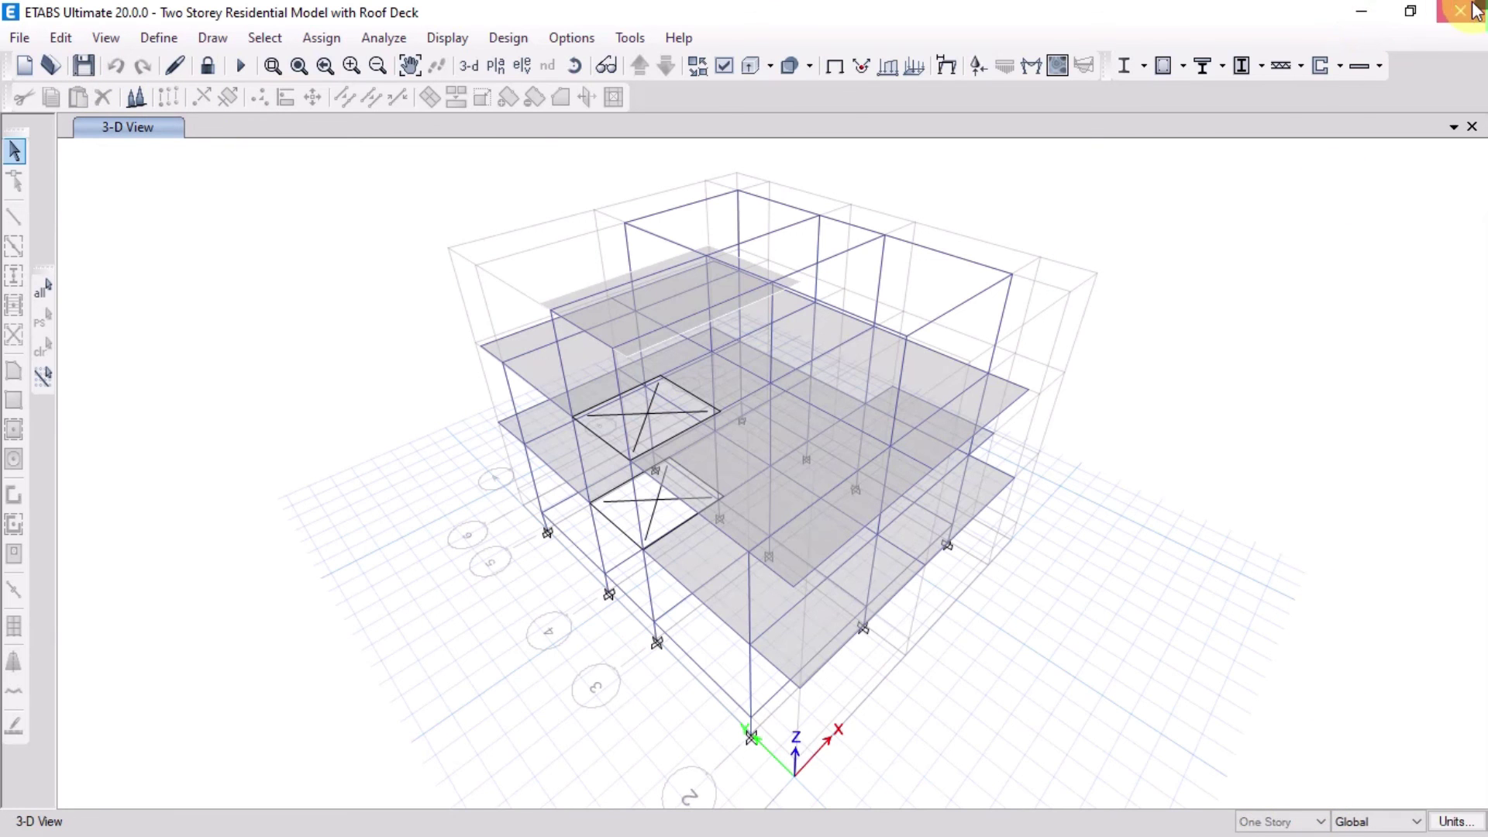
{"action": "left_click", "coordinate": [1474, 6]}
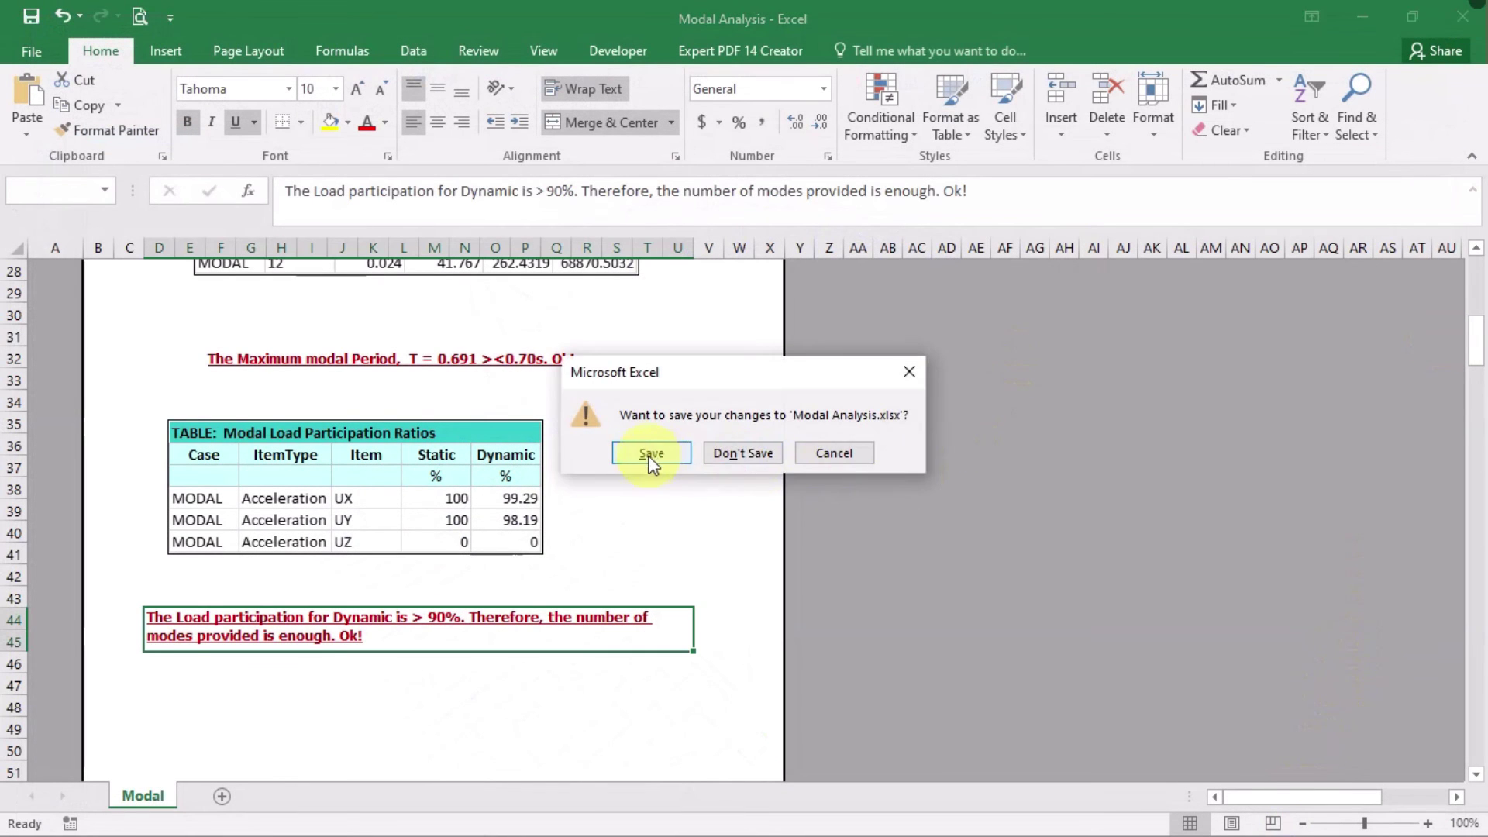